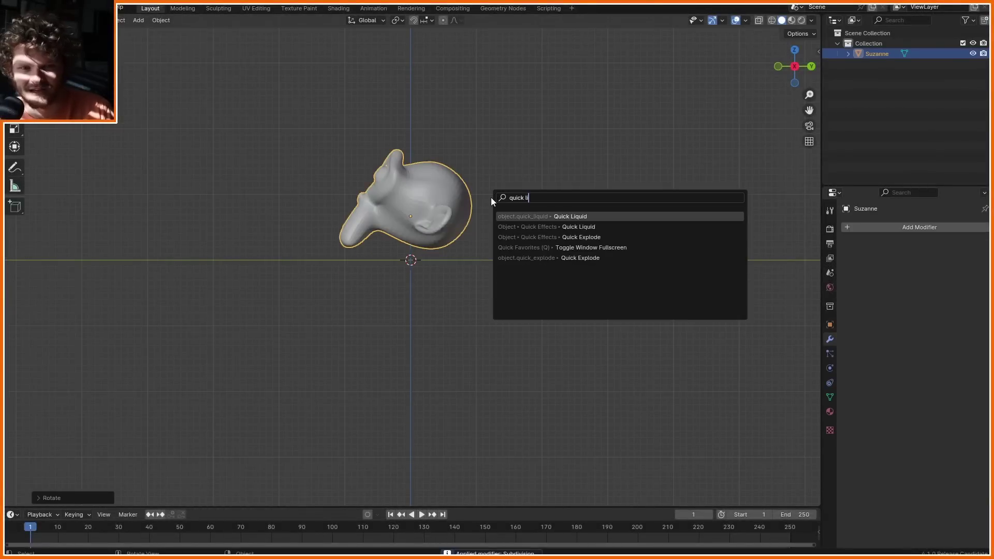
Apply the Quick Liquid effect to the monkey head and play the simulation preview.
key("Return")
key("space")
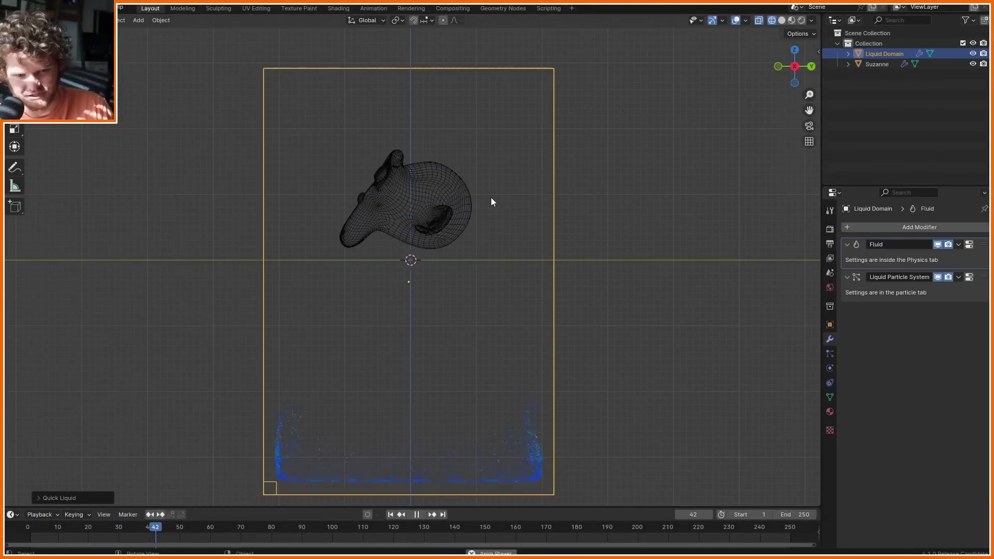
key("Escape")
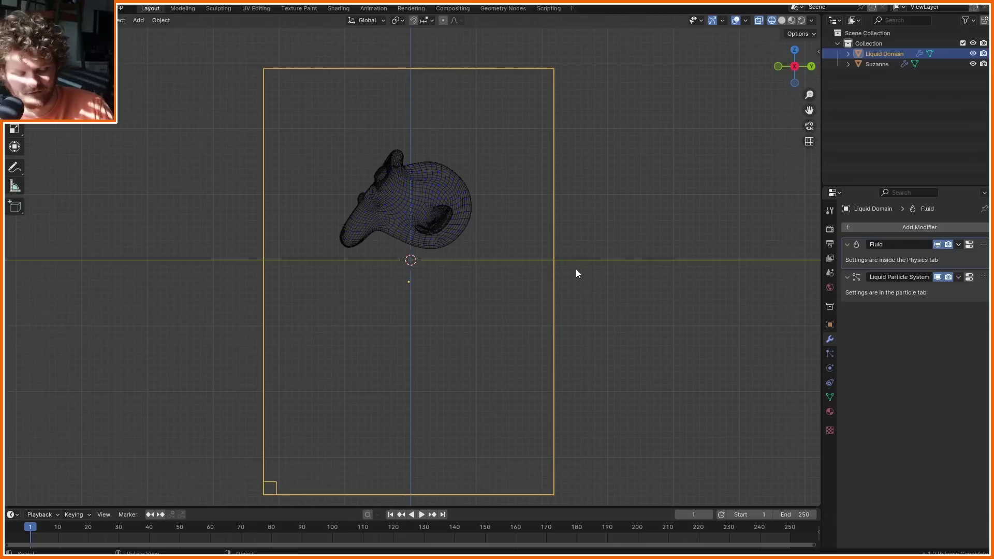
key("space")
key("Escape")
In Edit Mode, move the liquid domain box so its base sits on the ground and lower its upper face to just above the monkey head.
key("Tab")
key("g")
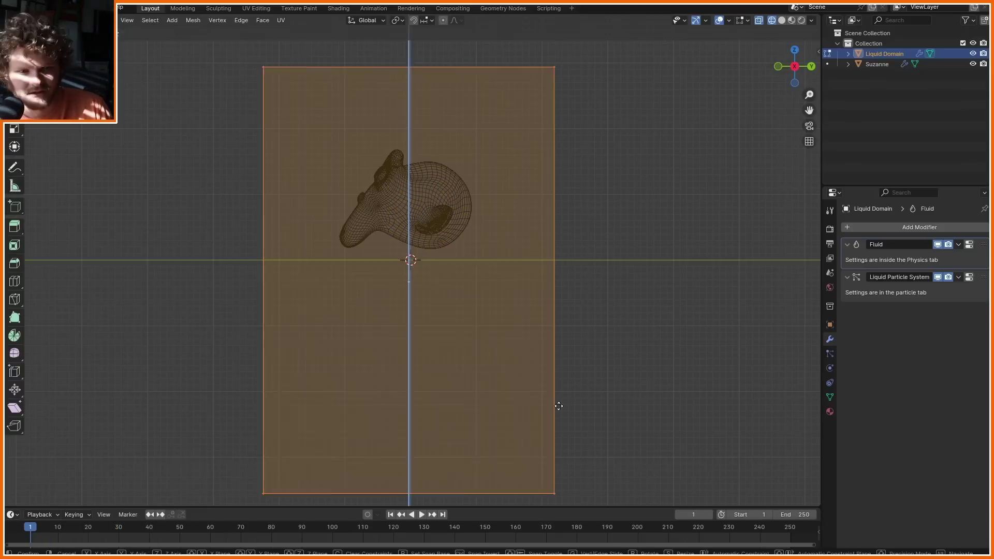
scroll(466, 202, "down", 4)
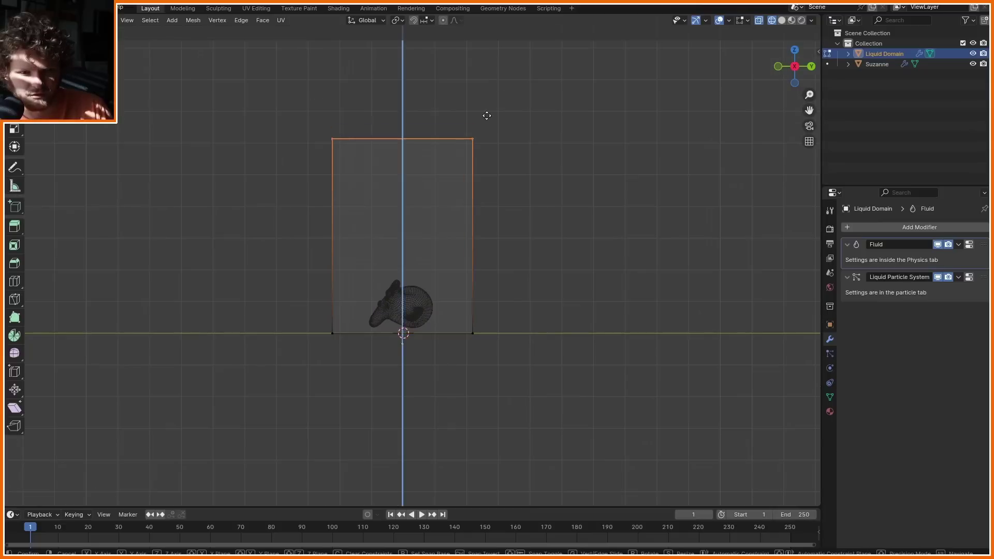
left_click(479, 228)
left_click(778, 67)
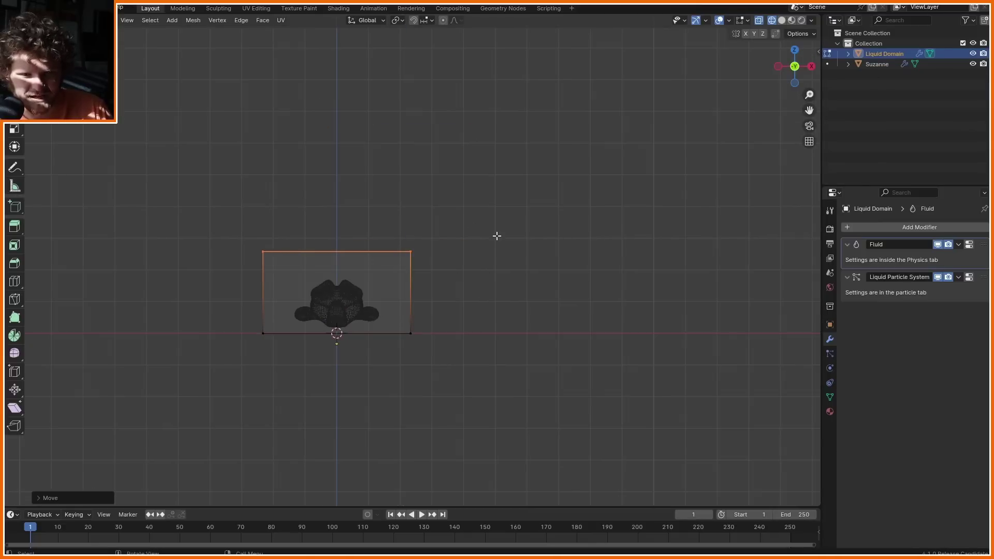
middle_click_drag(497, 237, 446, 255)
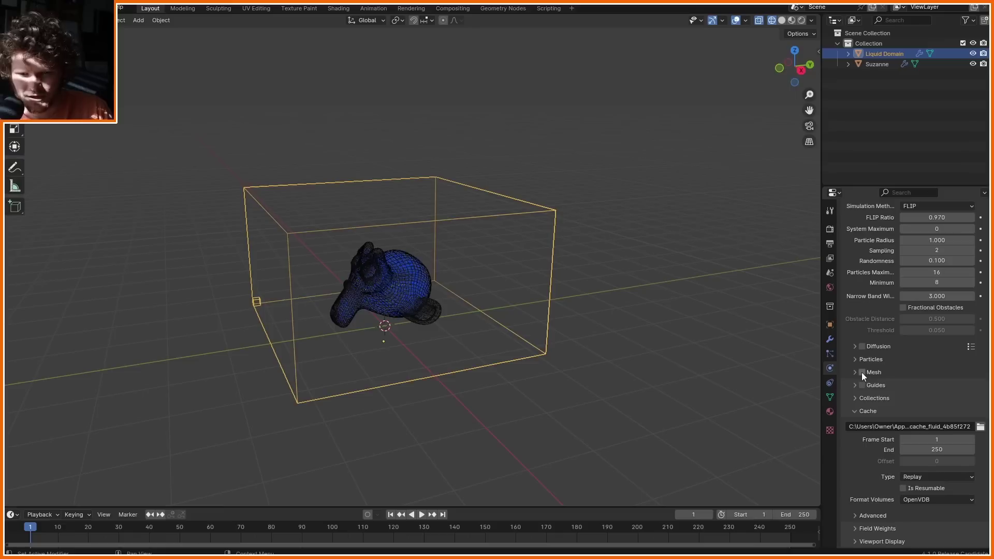
Enable mesh generation for the liquid domain and play the simulation.
left_click(862, 372)
scroll(362, 298, "up", 2)
scroll(361, 294, "up", 1)
key("space")
key("Escape")
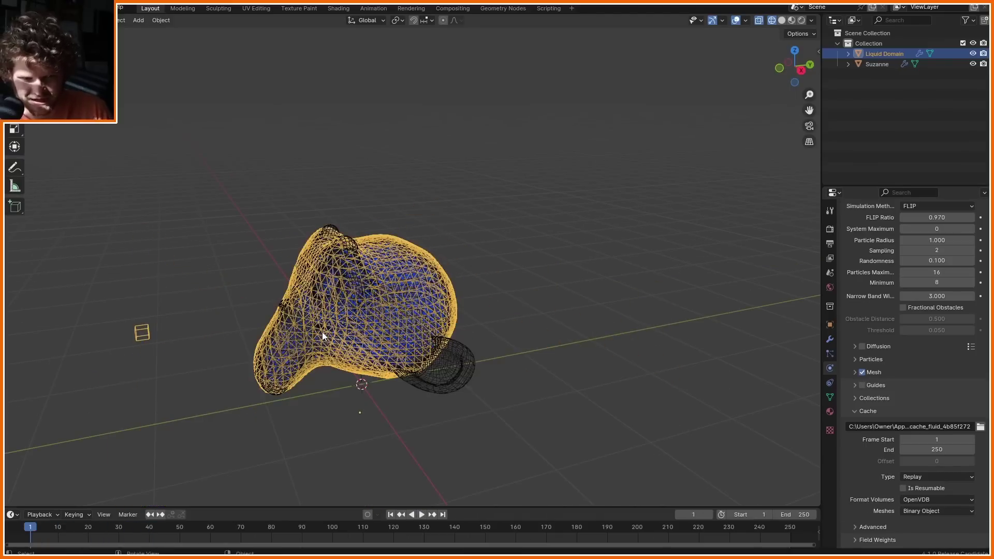
key("space")
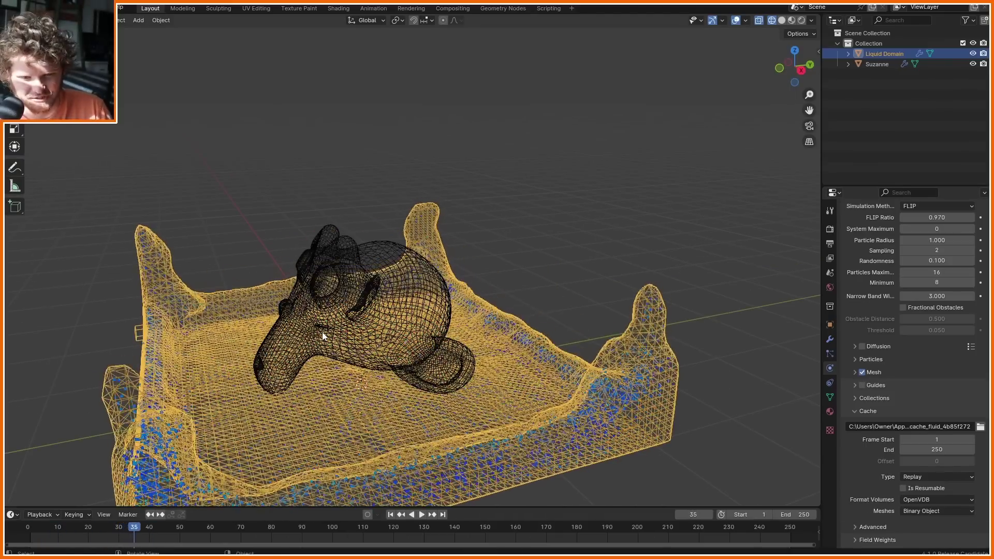
key("Escape")
Enable Use Speed Vectors for the liquid mesh and play the simulation in the Geometry Nodes workspace to check the velocity attribute.
left_click(886, 372)
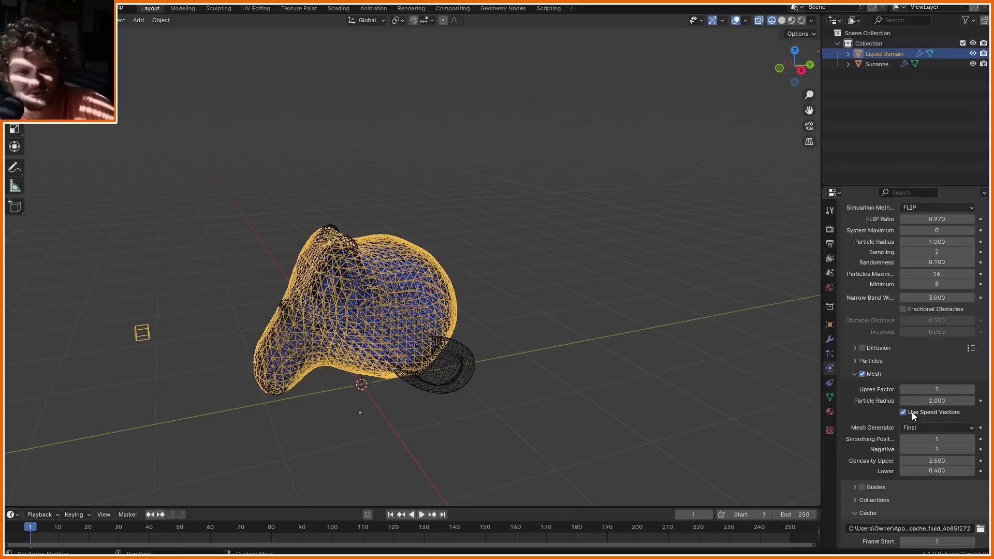
left_click(502, 8)
key("space")
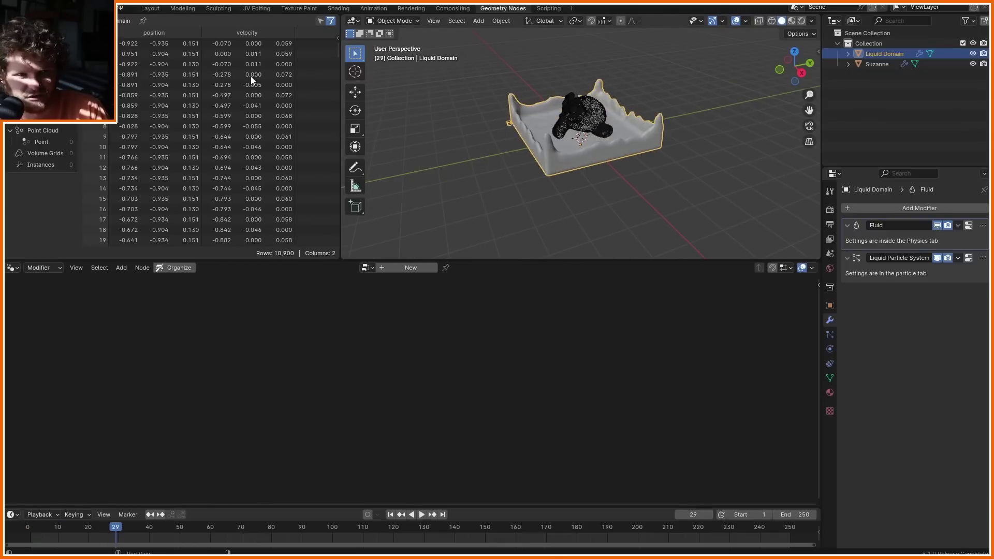
key("space")
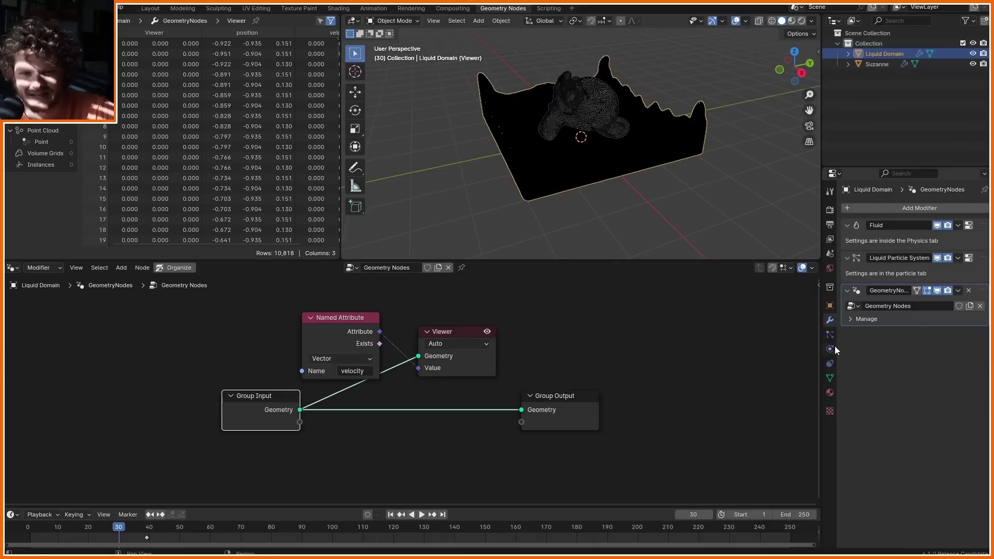
Set the liquid domain's cache volume format to Uni Cache and replay the simulation from the first frame.
left_click(831, 348)
scroll(907, 383, "down", 10)
left_click(927, 488)
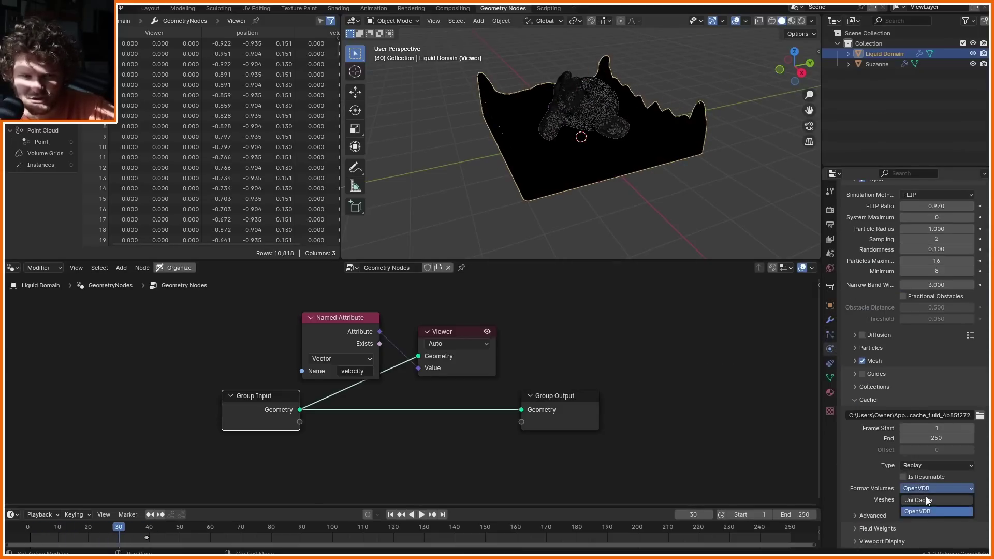
left_click(927, 500)
key("shift+Left")
key("space")
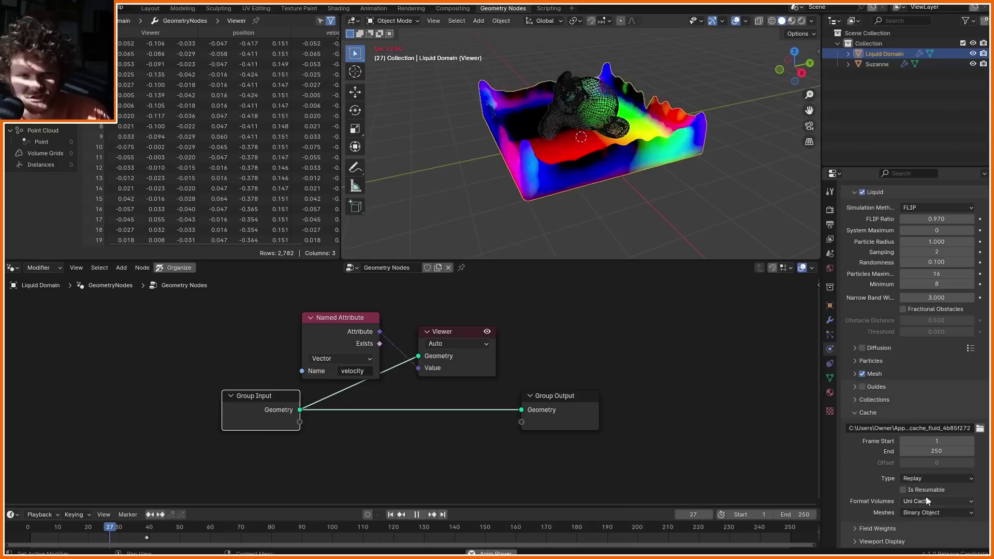
Set both the scene end frame and the fluid cache end frame to 75, and return to the first frame.
left_click(800, 515)
type("75")
key("Return")
left_click(939, 451)
key("Return")
key("shift+Left")
Enable the High Viscosity Solver in the liquid domain's settings.
scroll(937, 446, "up", 1)
scroll(623, 84, "up", 2)
middle_click_drag(624, 84, 631, 107, "shift")
left_click(869, 370)
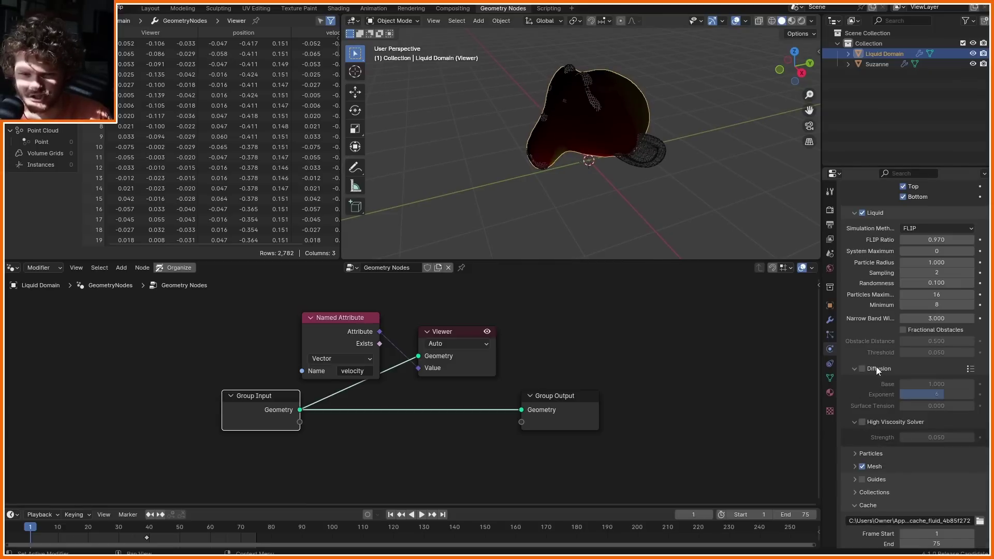
left_click(860, 422)
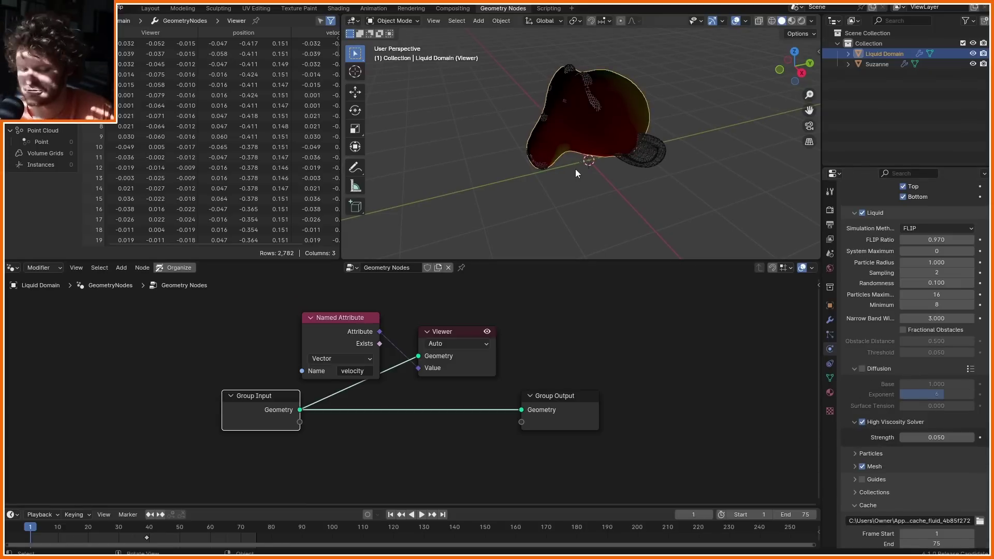
Delete the Named Attribute and Viewer nodes and play the viscous liquid simulation.
key("x")
key("space")
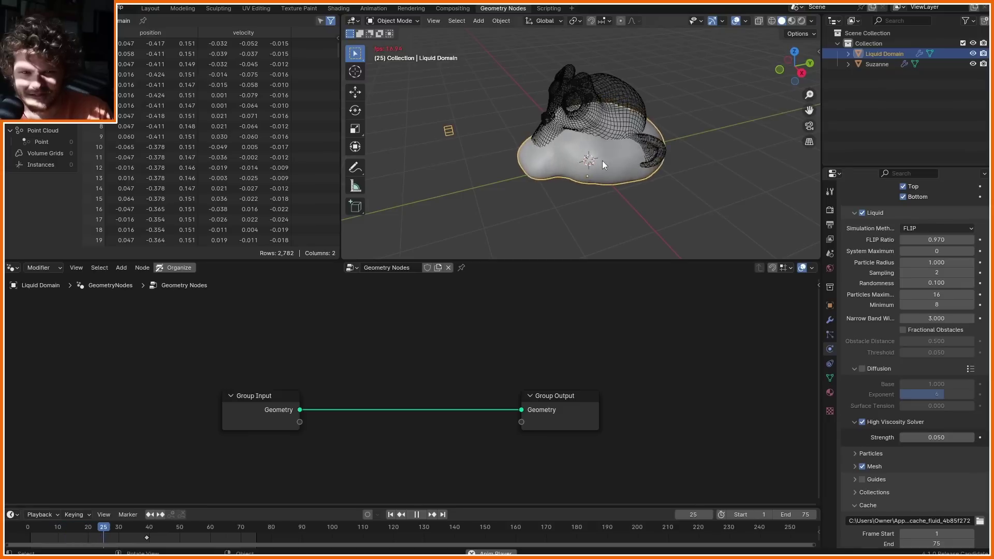
key("Escape")
Set the High Viscosity Solver strength to 0.01 and play the simulation.
left_click(932, 438)
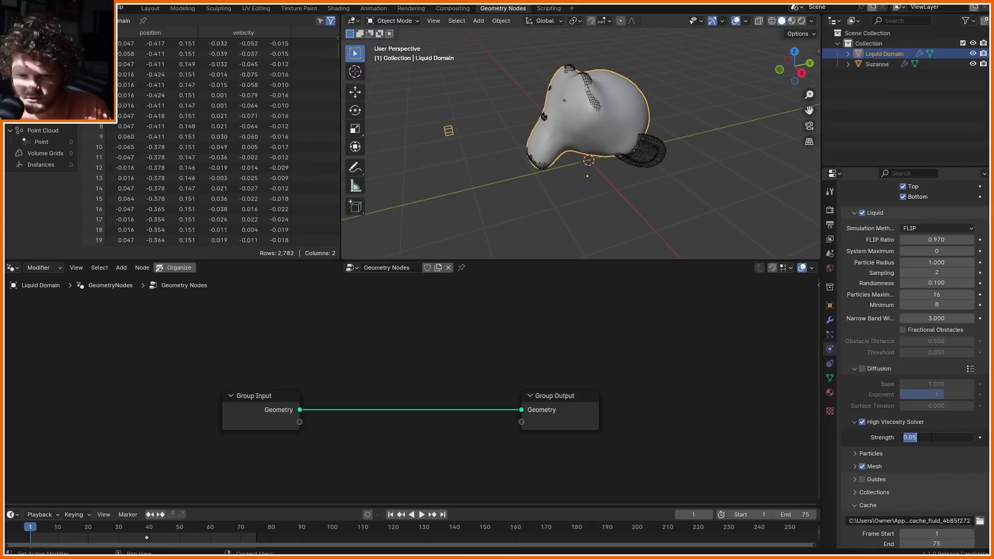
type(".03")
key("Return")
key("space")
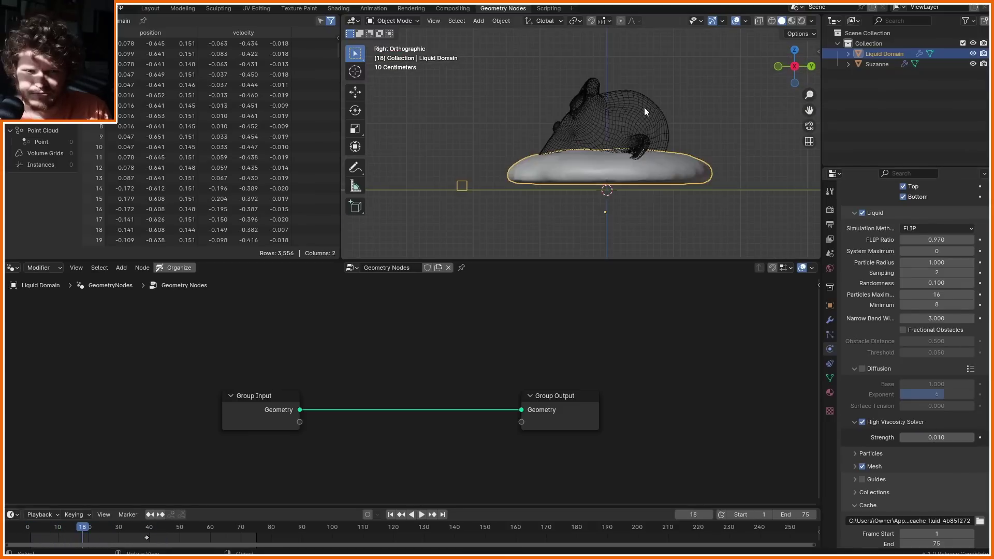
Rotate the monkey head closer to upright, move it upward, and play the simulation with its new placement.
left_click(645, 108)
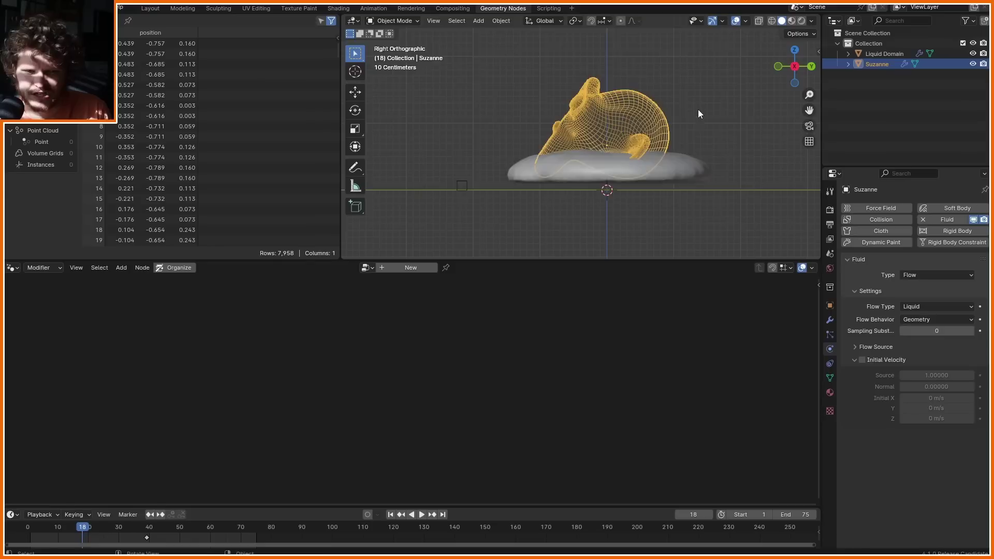
key("r")
left_click(653, 73)
key("g")
left_click(657, 47)
key("space")
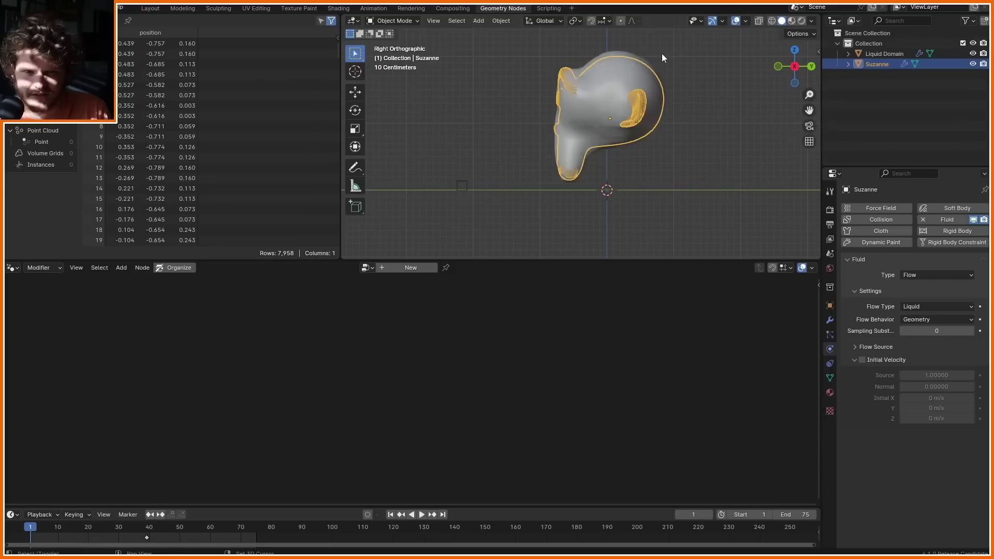
key("space")
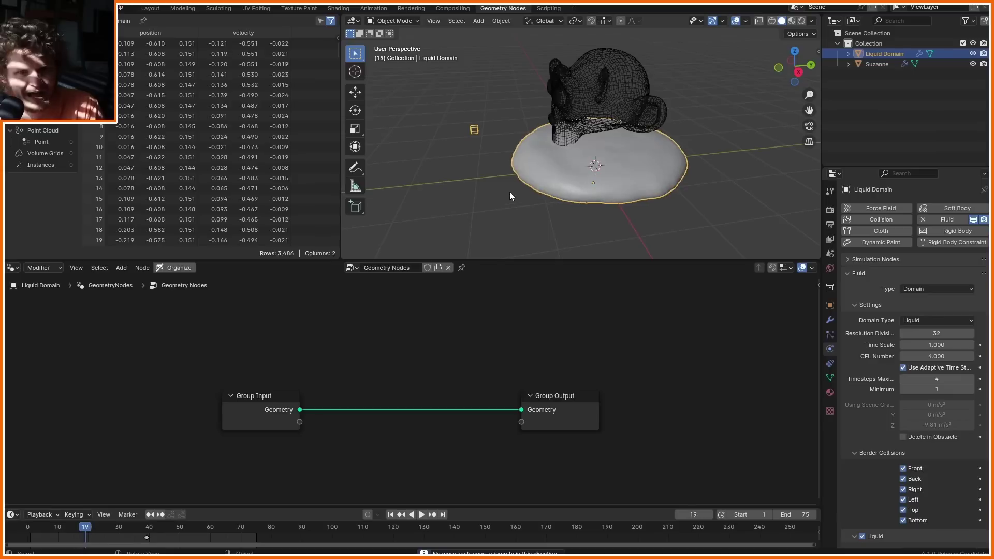
Advance the simulation frame by frame to frame 25 to examine how the liquid spreads.
key("Right")
key("Right")
key("Right")
key("Right")
key("Right")
key("Right")
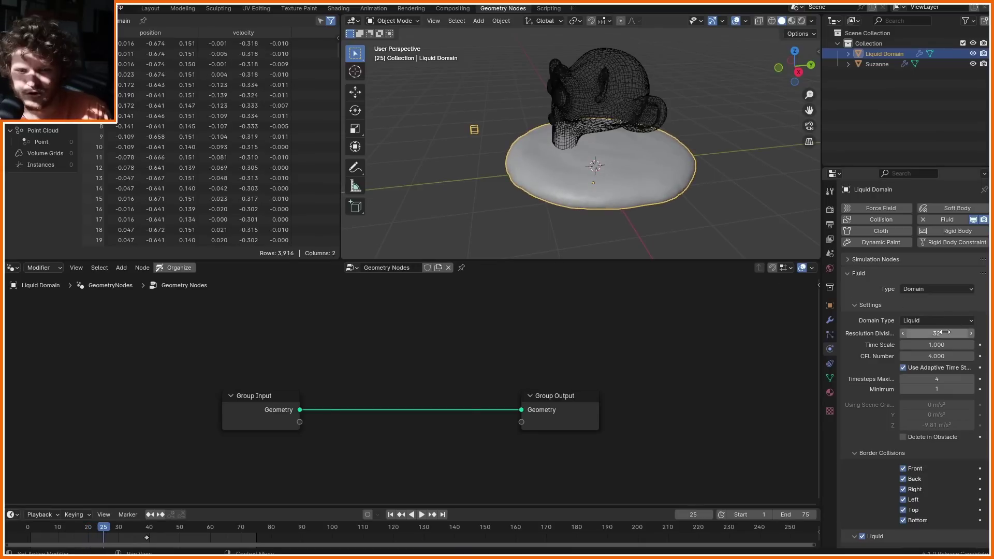
Set the liquid domain's resolution divisions to 80 and, with the file saved, bake the cache with type All.
left_click(947, 333)
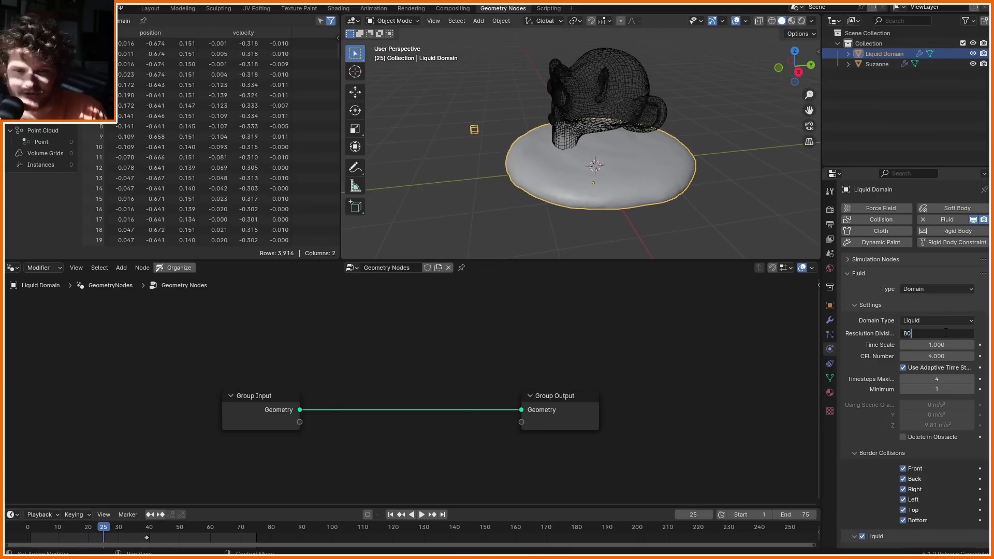
type("80")
key("Return")
scroll(922, 362, "down", 15)
key("ctrl+s")
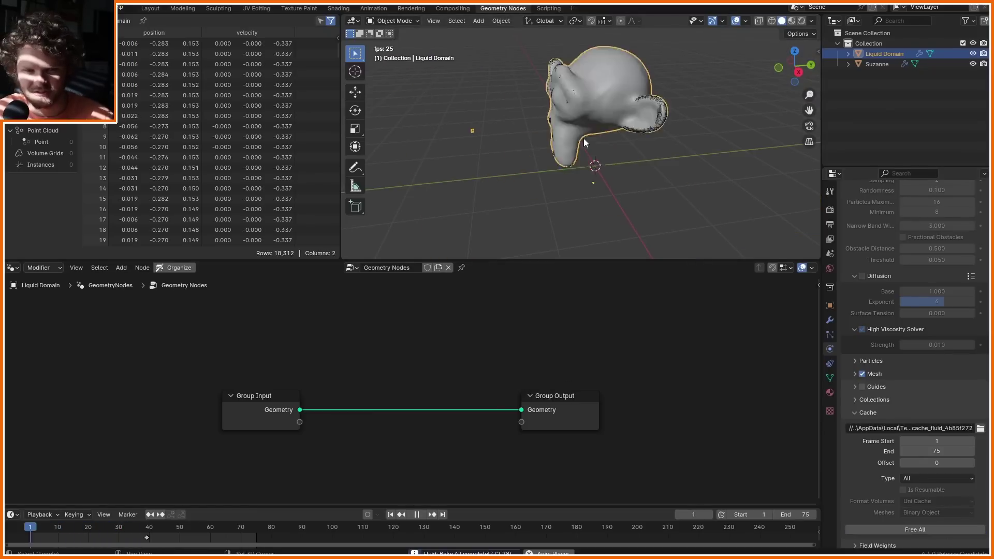
Play back the baked simulation and try sketching annotation arrows over the liquid monkey head.
key("space")
key("shift+Left")
key("d")
mouse_move(644, 53)
left_mouse_down()
mouse_move(611, 51)
mouse_move(588, 66)
left_mouse_up()
key("ctrl+z")
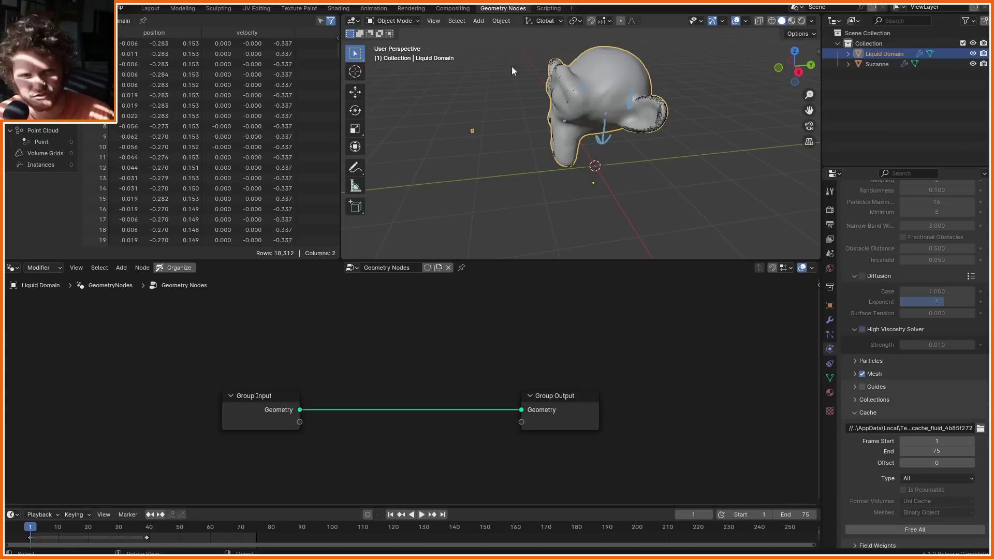
Hide all existing objects and add a new cube at the origin.
key("a")
key("h")
key("shift+a")
mouse_move(523, 125)
left_click(597, 132)
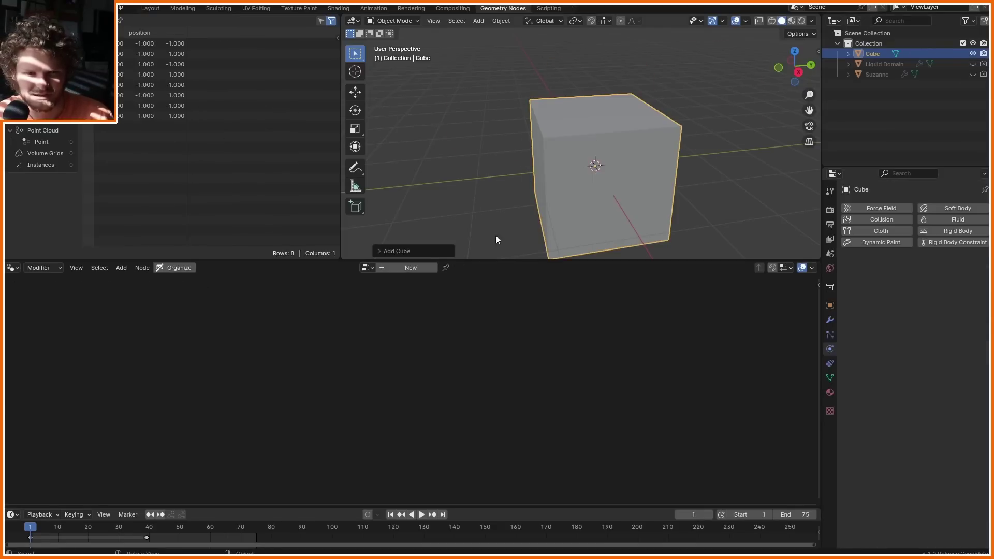
In a new geometry node group on the cube, output the Liquid Domain's geometry through an Object Info node set to Relative.
left_click(424, 269)
key("shift+a")
left_click(248, 231)
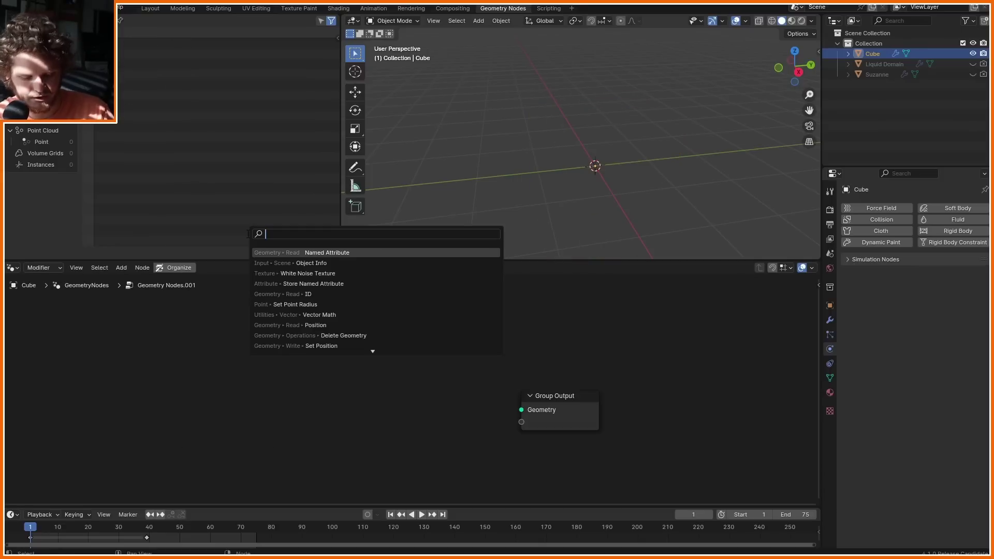
type("obje")
key("Return")
left_click(279, 303)
left_click(331, 376)
left_click(318, 386)
left_click(309, 413)
left_click(309, 339, "alt+shift")
key("space")
key("shift+Left")
Insert a Distribute Points on Faces node between the Object Info and Group Output nodes.
key("shift+a")
left_click(440, 301)
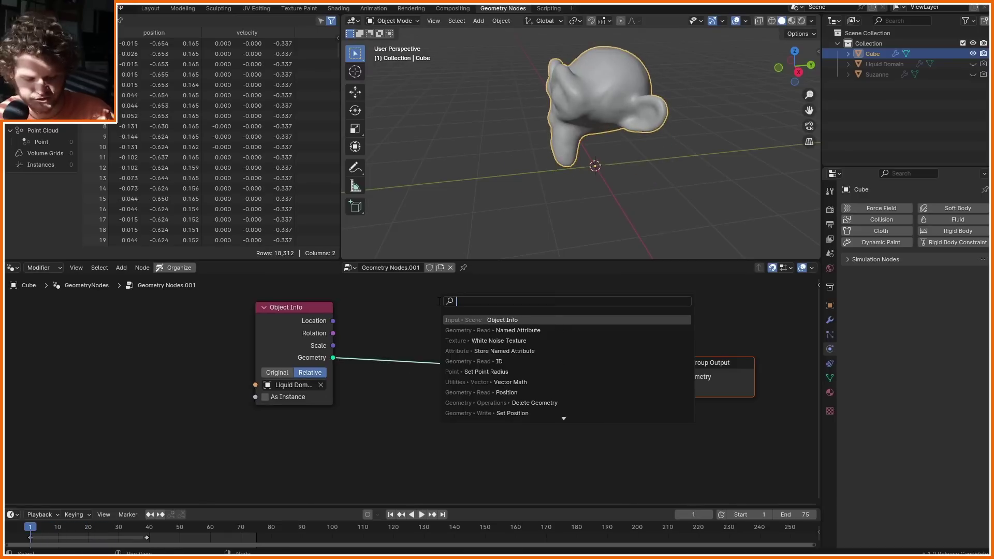
type("distr")
key("Return")
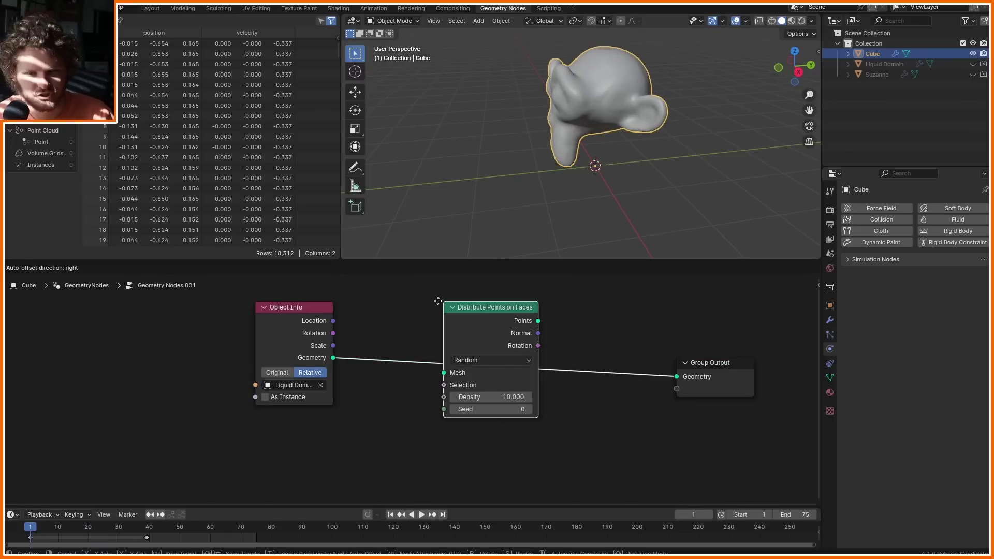
left_click(438, 301)
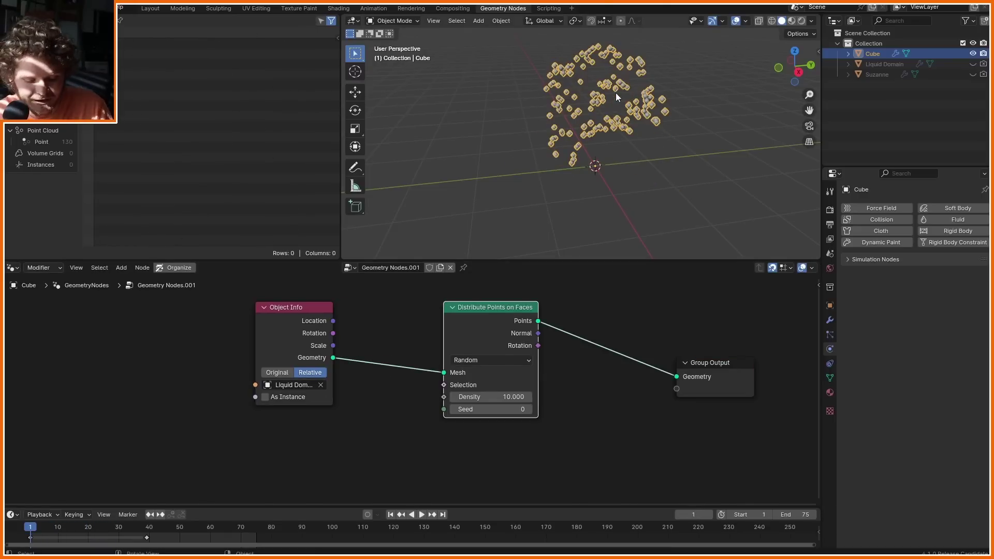
Switch the point distribution method to Poisson Disk and set Density Max to 500.
left_click(489, 360)
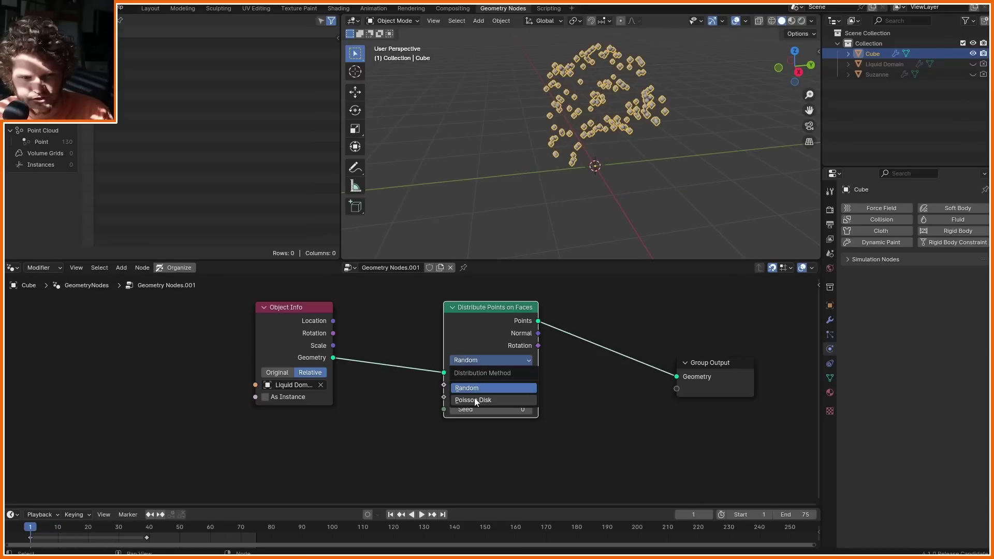
left_click(474, 400)
left_click(505, 410)
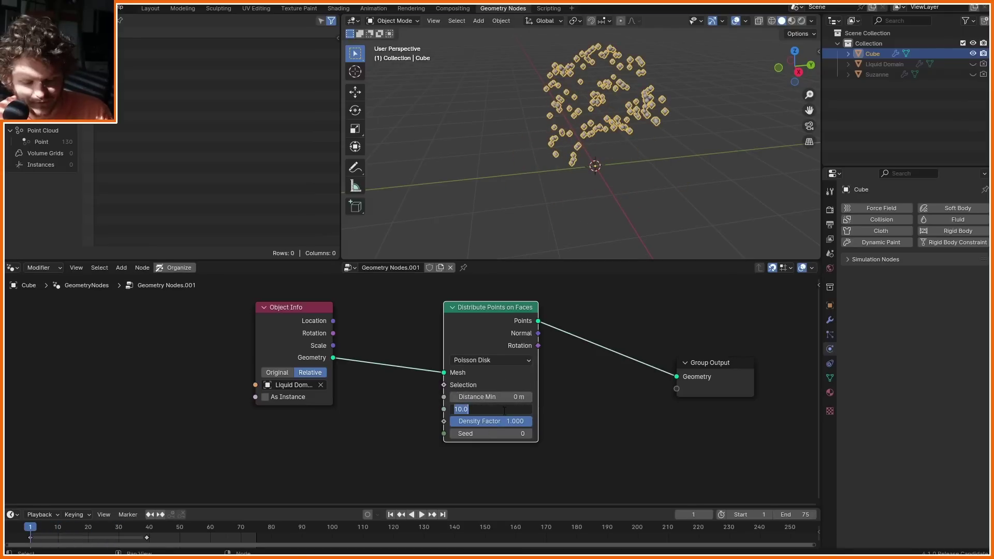
type("500")
key("Return")
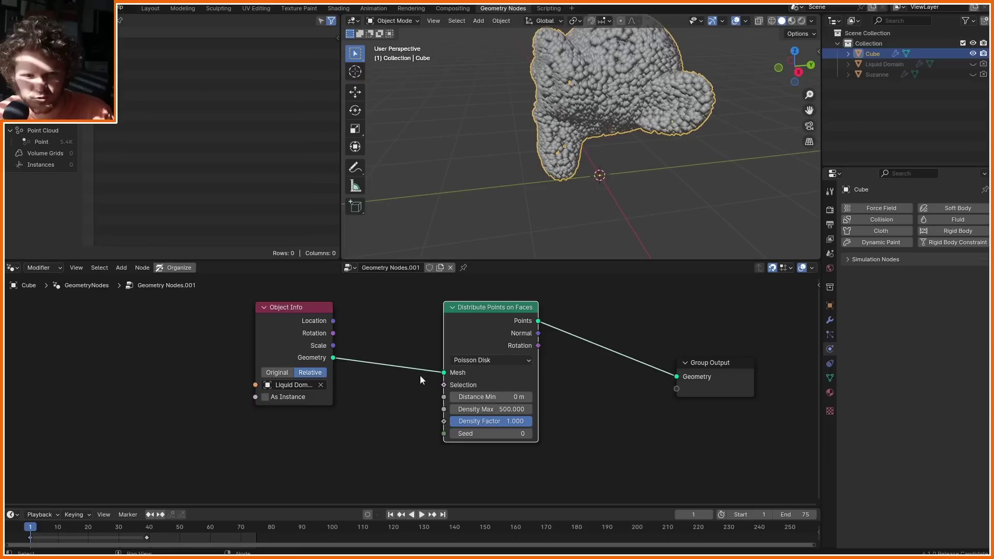
Set the distribution's Distance Min to 0.1 m and place the Distribute Points on Faces node close beside Object Info.
left_click(501, 400)
type("0.1")
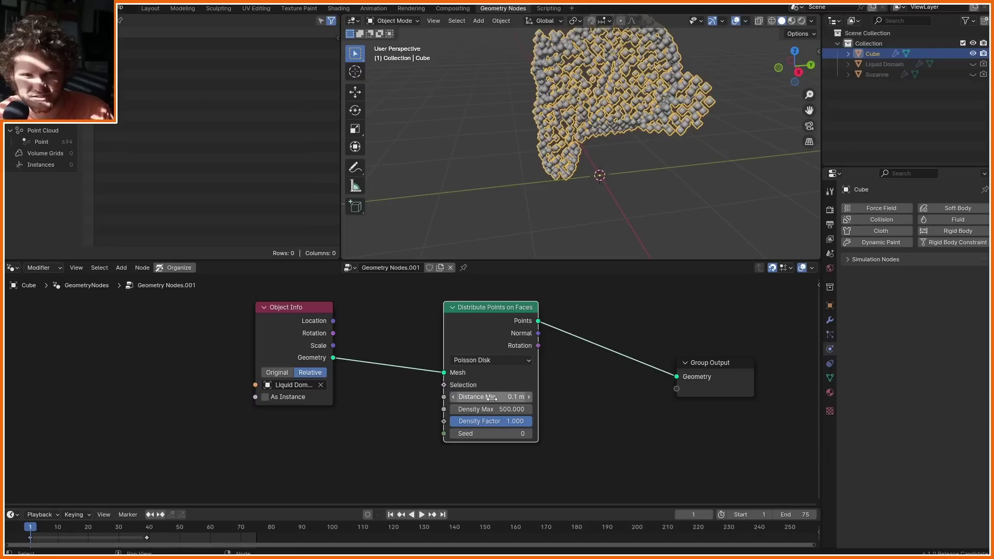
key("Return")
mouse_move(596, 151)
middle_mouse_down()
mouse_move(609, 139)
mouse_move(601, 150)
middle_mouse_up()
left_click_drag(500, 307, 411, 307)
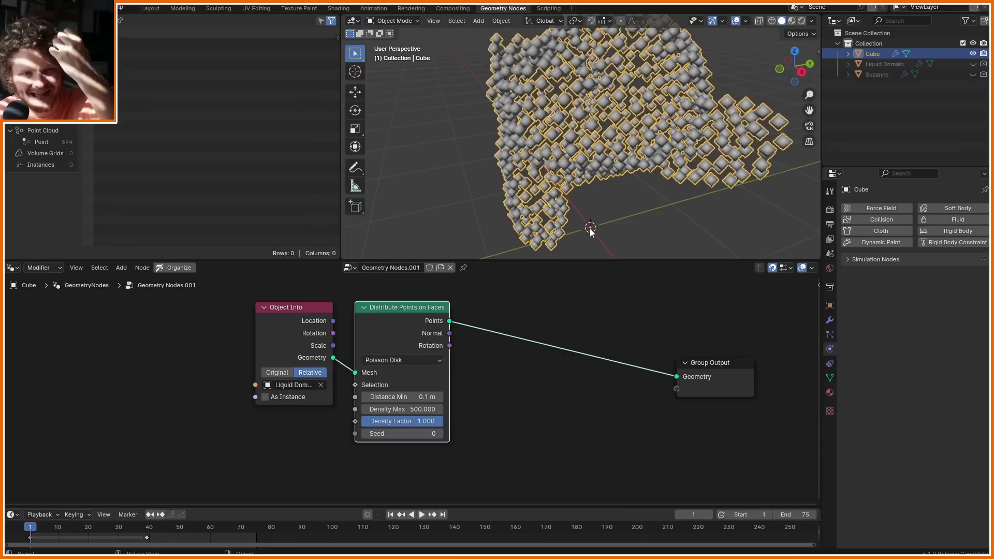
Add a Simulation Zone and wire it between the Distribute Points on Faces and Group Output nodes.
scroll(537, 306, "down", 1)
key("shift+a")
type("simul")
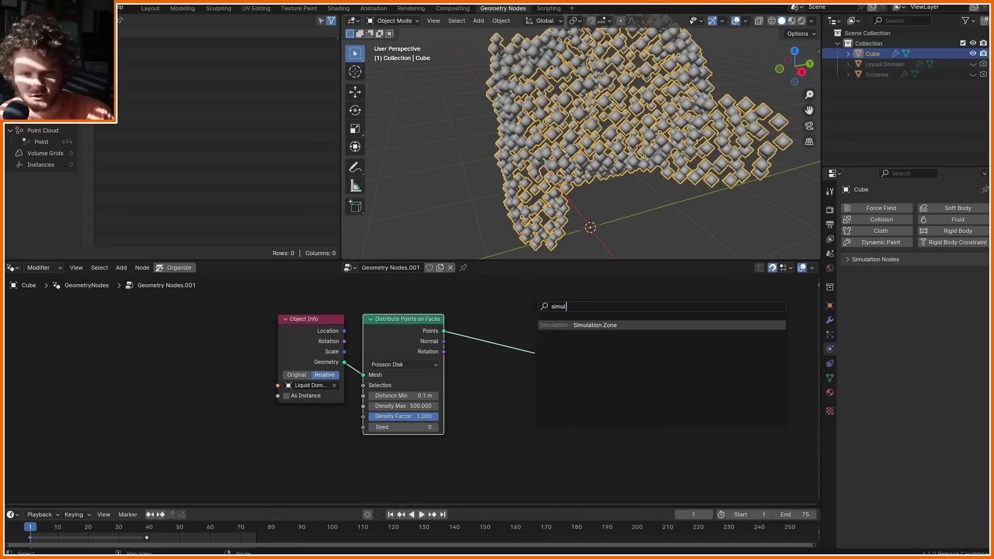
key("Return")
left_click(552, 410)
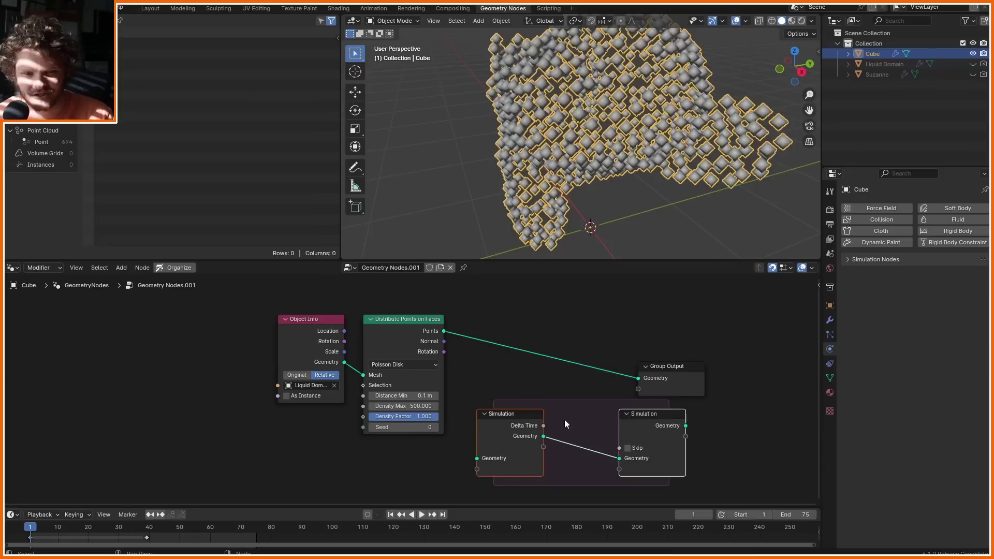
scroll(734, 379, "down", 1)
middle_click_drag(735, 379, 498, 390)
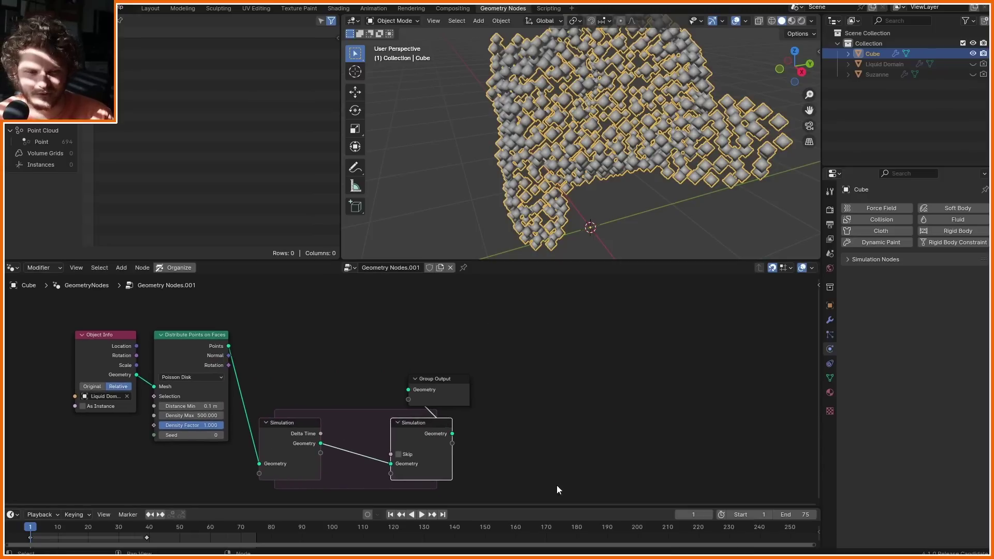
left_click_drag(553, 481, 283, 368)
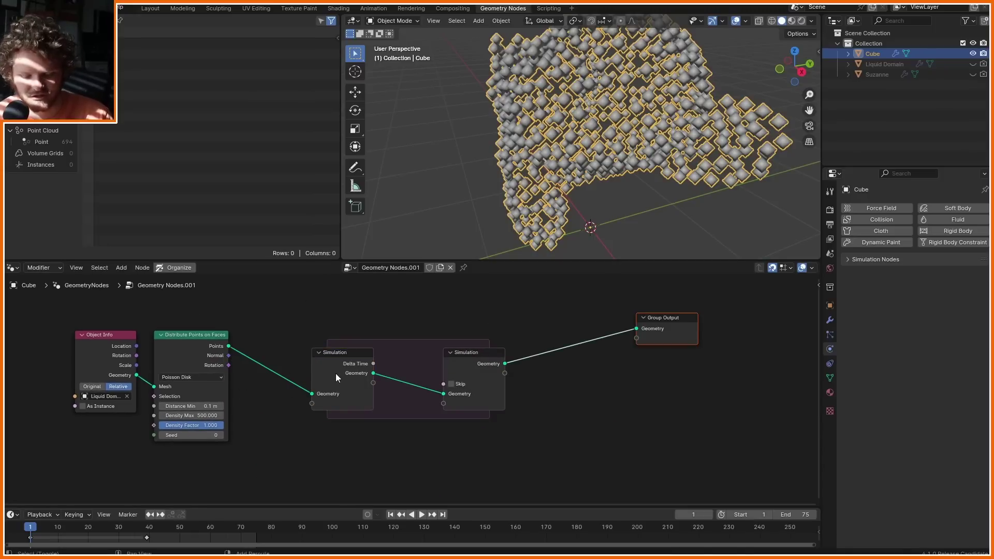
Play the animation briefly and return to the first frame.
key("space")
key("space")
key("shift+Left")
key("d")
mouse_move(238, 312)
left_mouse_down()
mouse_move(125, 392)
mouse_move(263, 366)
left_mouse_up()
key("ctrl+z")
Widen the simulation zone and insert a Set Position node between its input and output nodes.
left_click_drag(700, 411, 451, 309)
key("g")
left_click(637, 313)
key("shift+a")
type("set po")
key("Return")
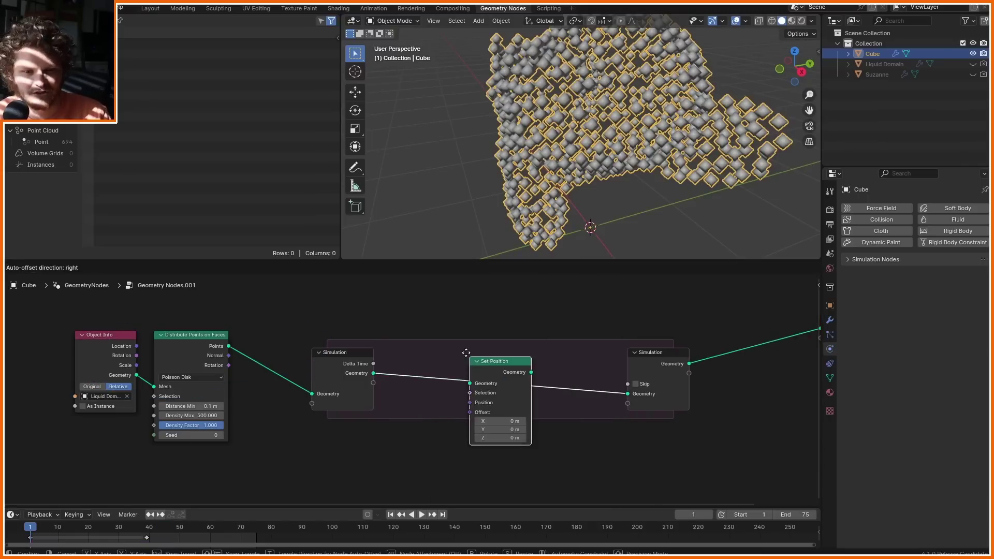
left_click(465, 335)
Try a small offset on the Set Position node and play the simulation.
left_click_drag(498, 412, 489, 412)
key("space")
scroll(523, 193, "down", 2)
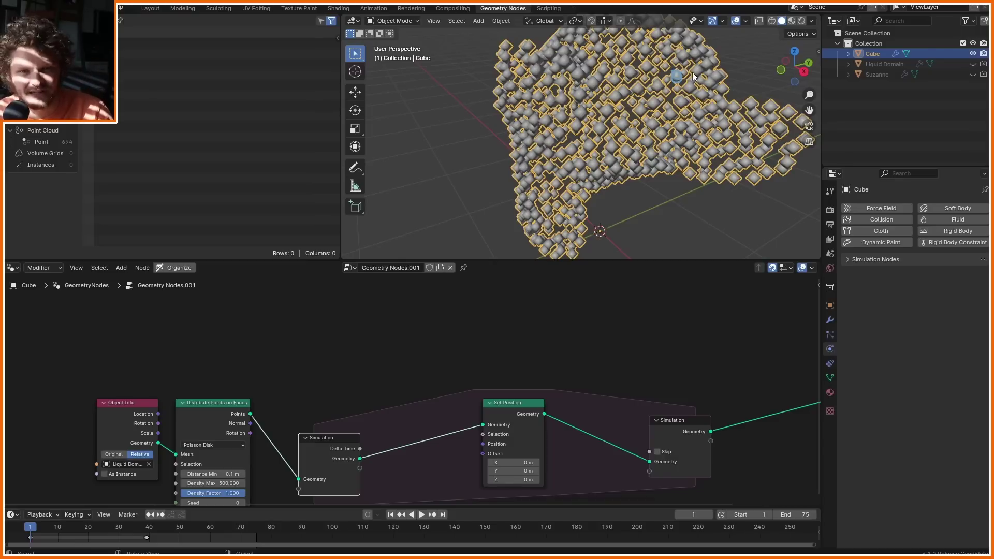
Add a Sample Nearest Surface node set to Vector and feed Object Info's geometry into its Mesh input.
key("shift+a")
type("sample surfa")
key("Down")
key("Return")
left_click(232, 307)
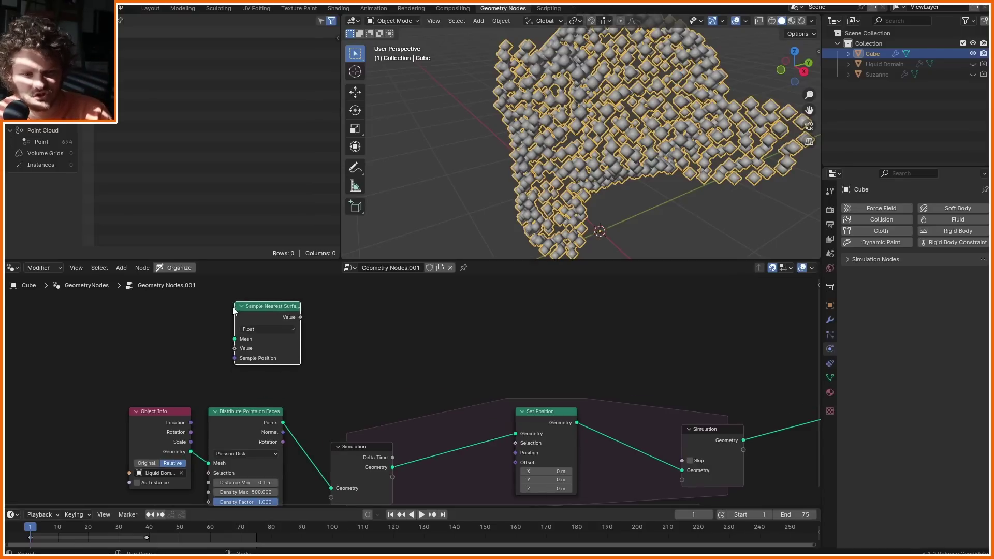
left_click_drag(103, 418, 270, 340)
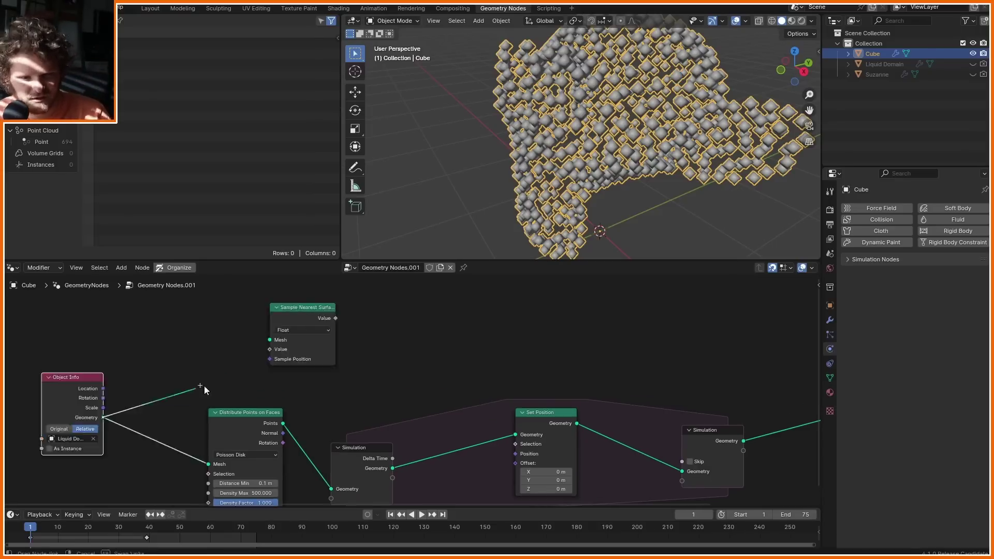
scroll(324, 331, "up", 2)
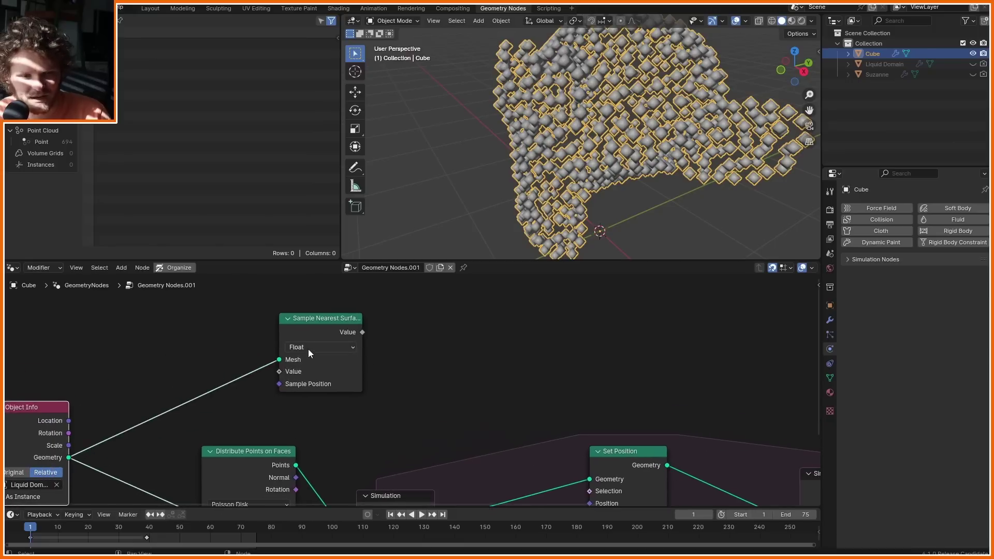
scroll(305, 343, "down", 2, "ctrl")
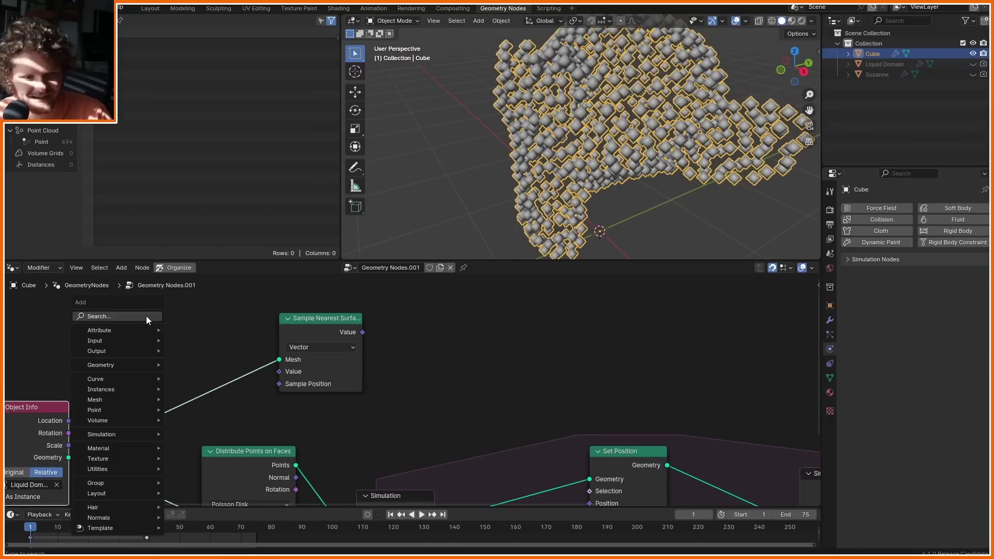
Sample a vector Named Attribute called velocity through Sample Nearest Surface and connect the sampled value to Set Position's Offset.
key("shift+a")
type("n")
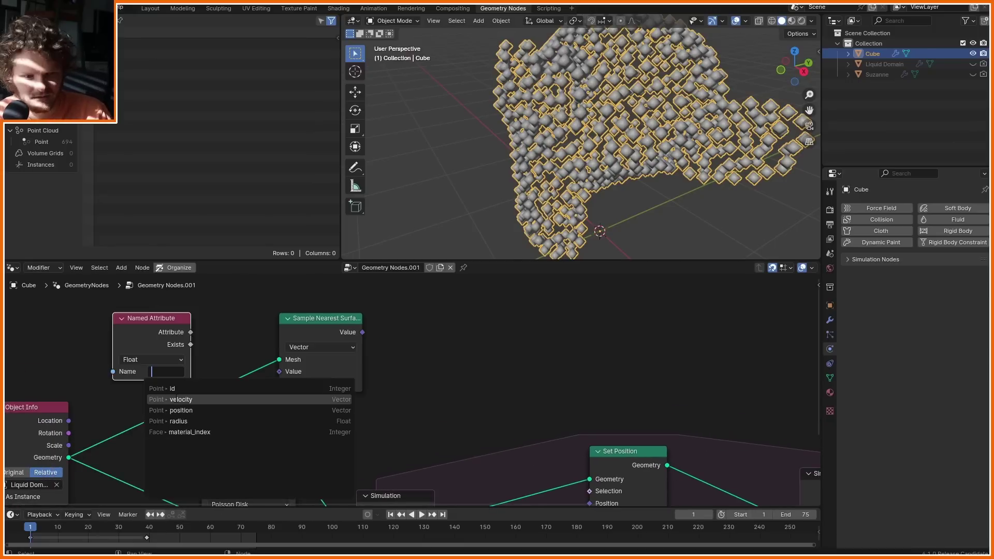
left_click(176, 398)
left_click_drag(292, 335, 335, 360)
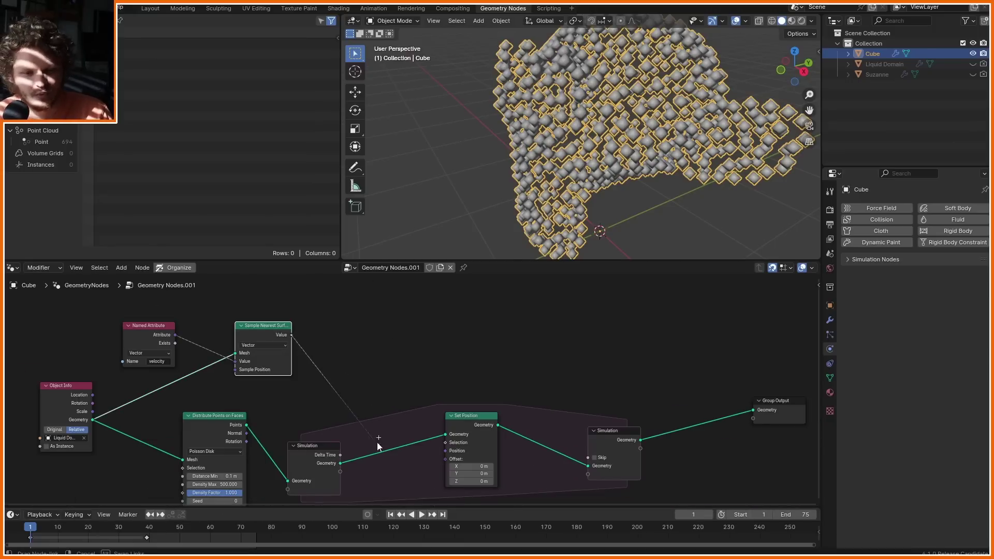
left_click_drag(448, 462, 448, 460)
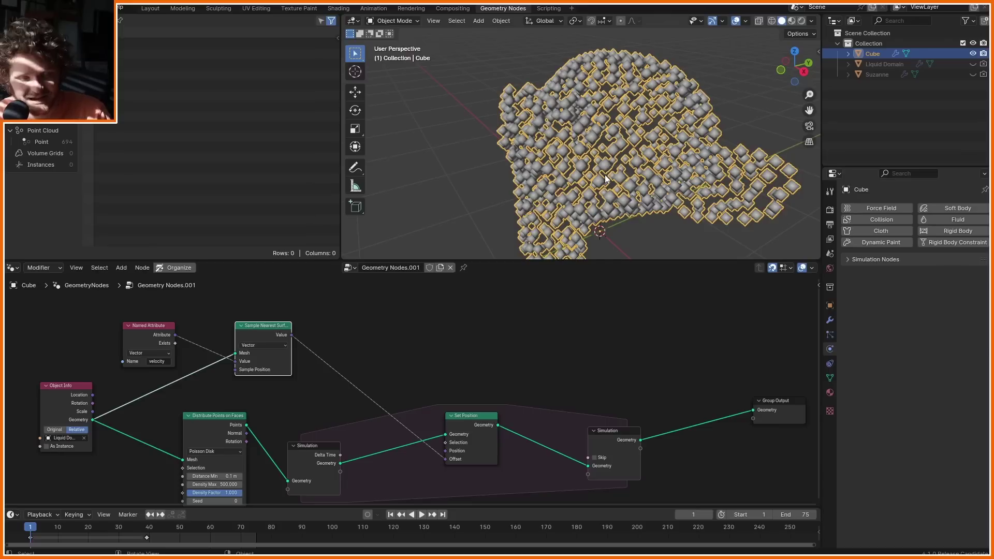
Play the simulation, return to the first frame and advance frame by frame to examine how the points move.
key("space")
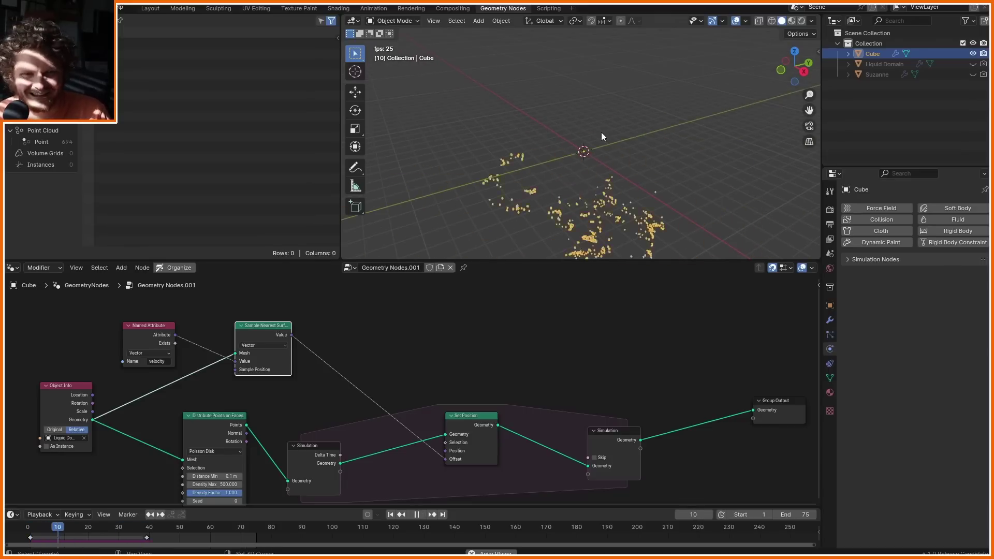
key("space")
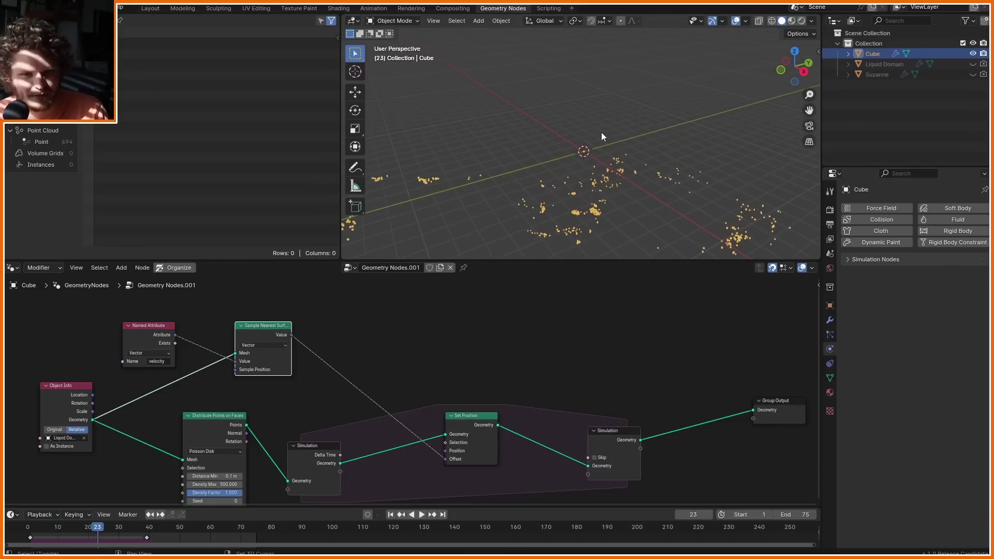
key("shift+Left")
scroll(601, 133, "up", 9)
middle_click_drag(596, 156, 605, 150)
key("Right")
key("Right")
key("Right")
key("Right")
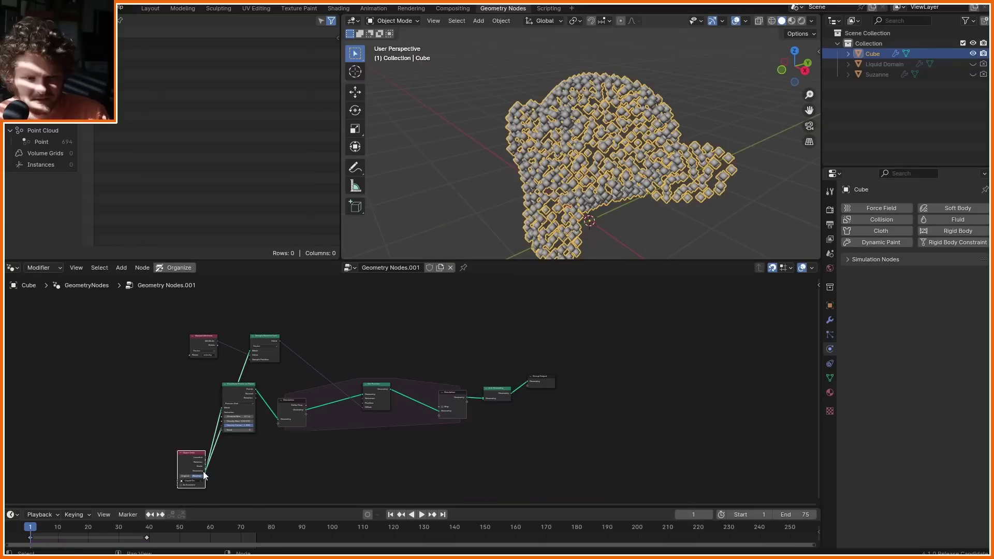
Connect Object Info's geometry to the Join Geometry node before the Group Output and play the combined result.
left_click_drag(206, 470, 486, 403)
key("space")
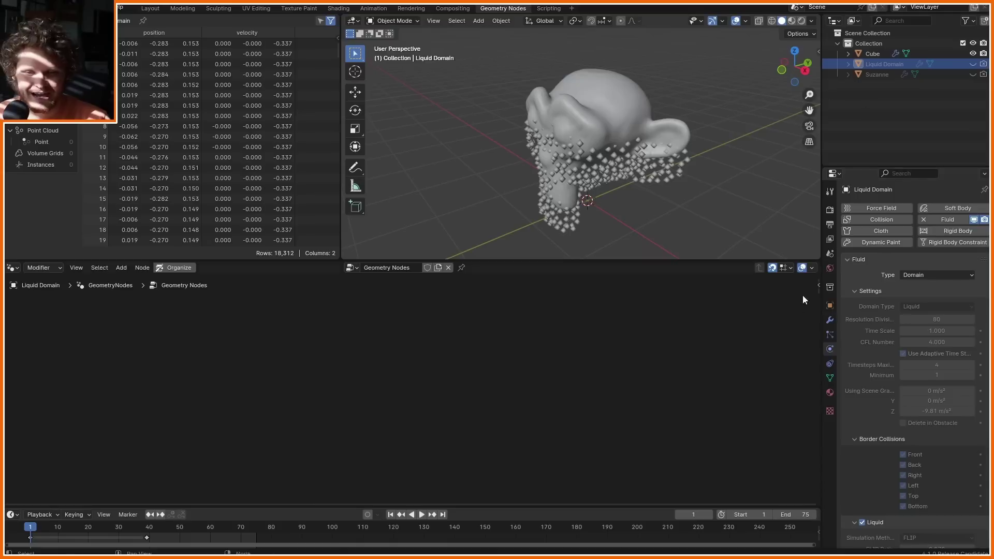
On the cube, insert a Vector Math node set to Scale at 0.01 between Sample Nearest Surface and Set Position, and test playback.
scroll(900, 397, "down", 15)
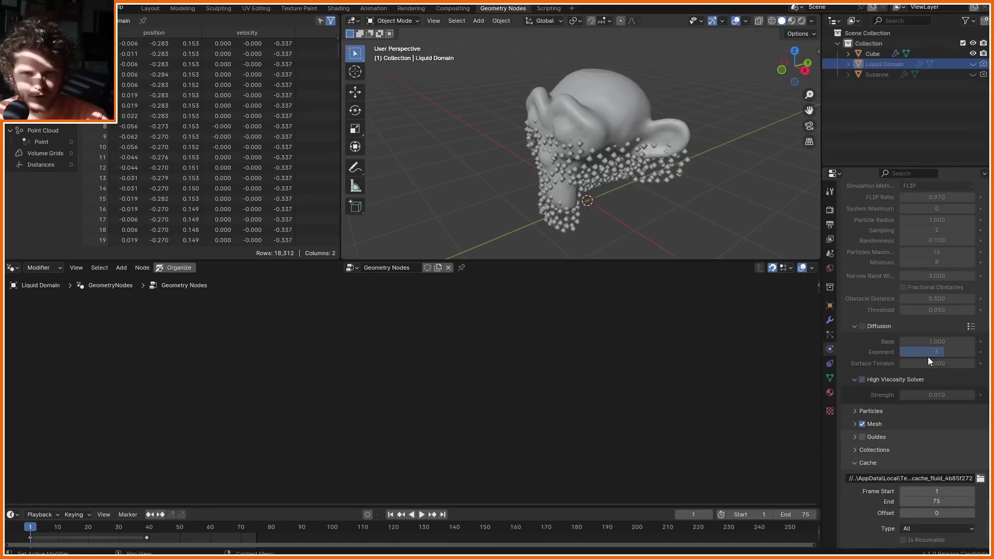
left_click(873, 53)
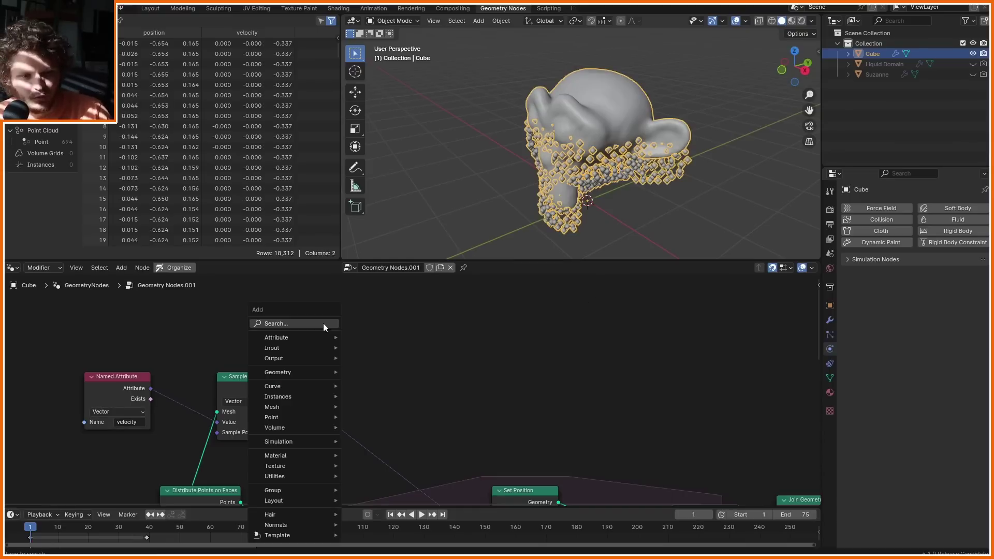
key("shift+a")
type("ve")
left_click(394, 363)
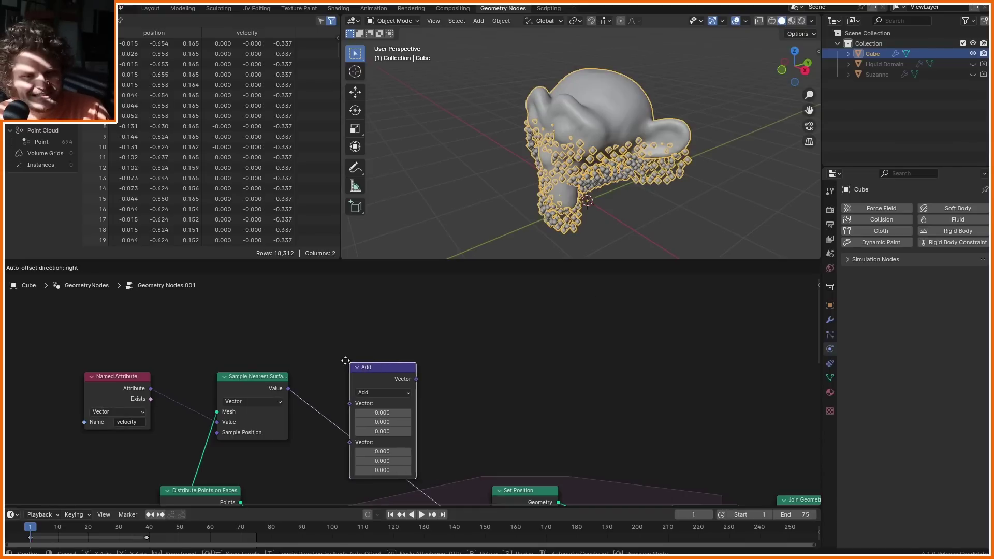
left_click(372, 339)
left_click(405, 364)
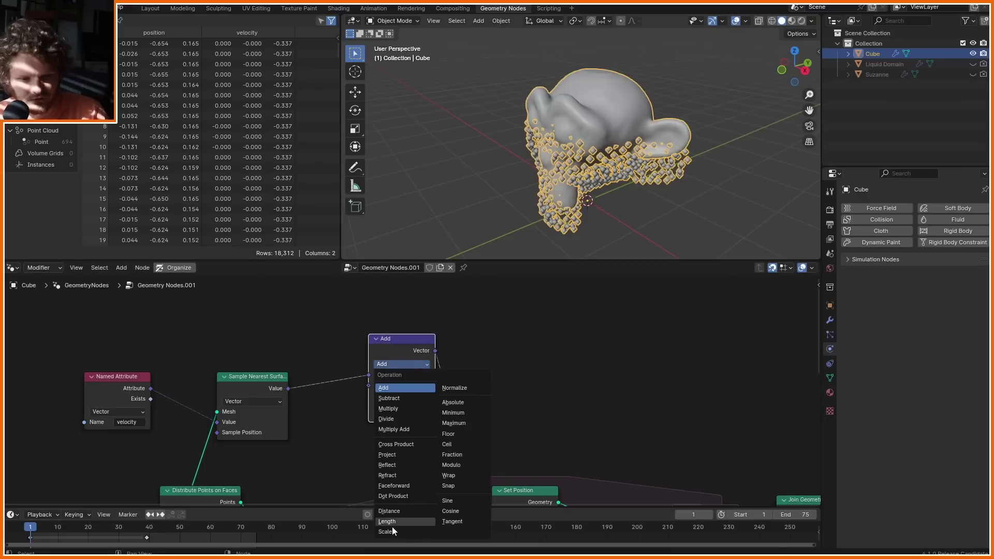
left_click(394, 534)
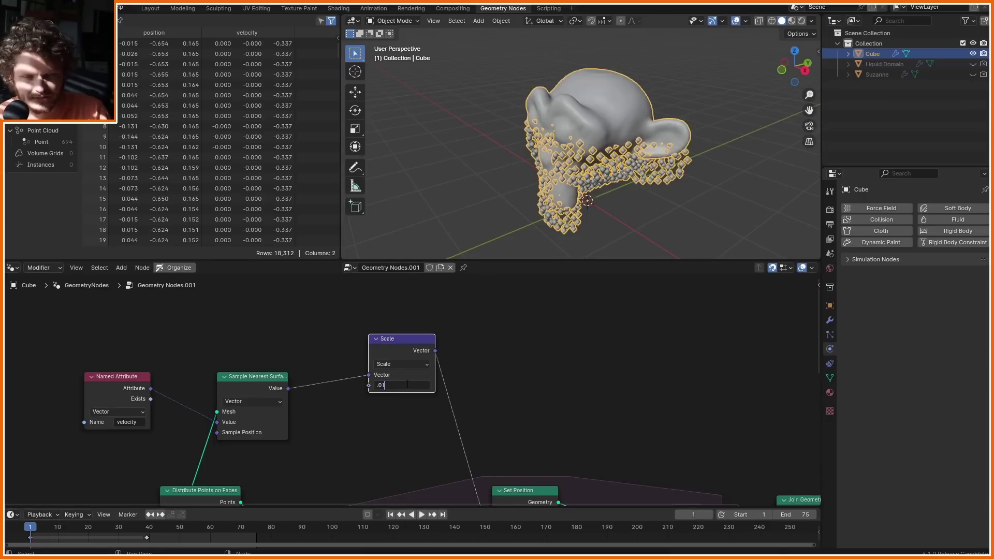
key("Return")
key("space")
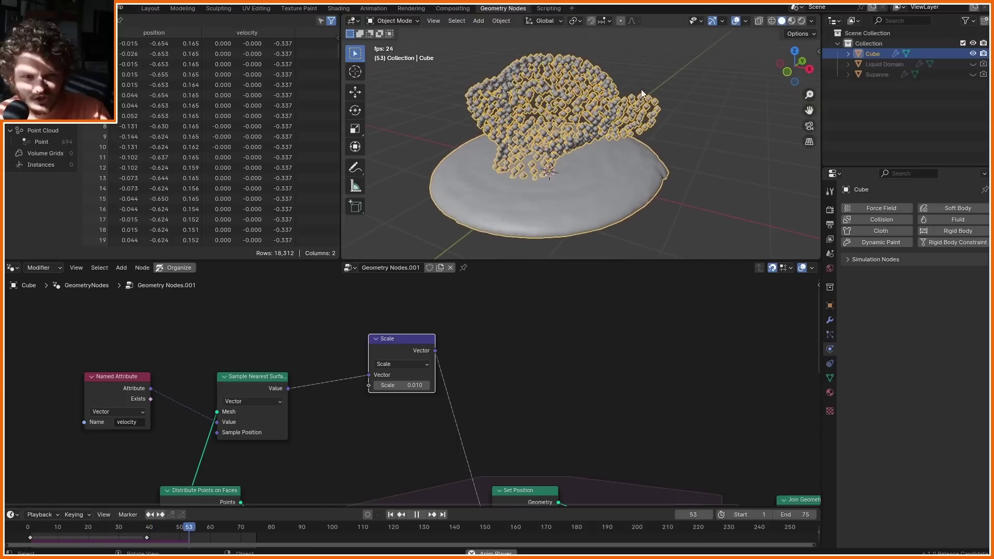
key("Escape")
Set the velocity's Scale factor to 0.05 and play the simulation from the first frame.
left_click(406, 385)
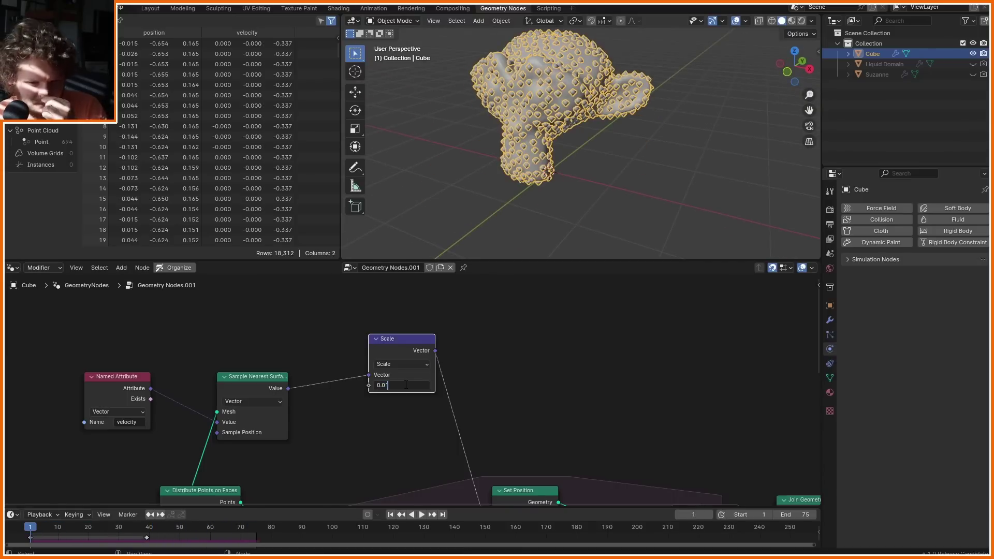
type("5")
key("Return")
key("space")
key("space")
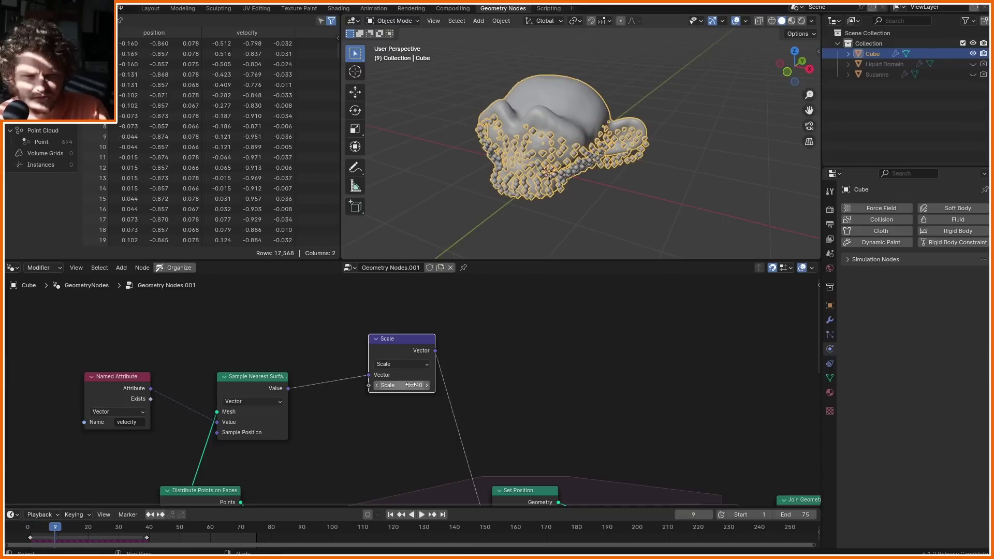
key("shift+Left")
key("space")
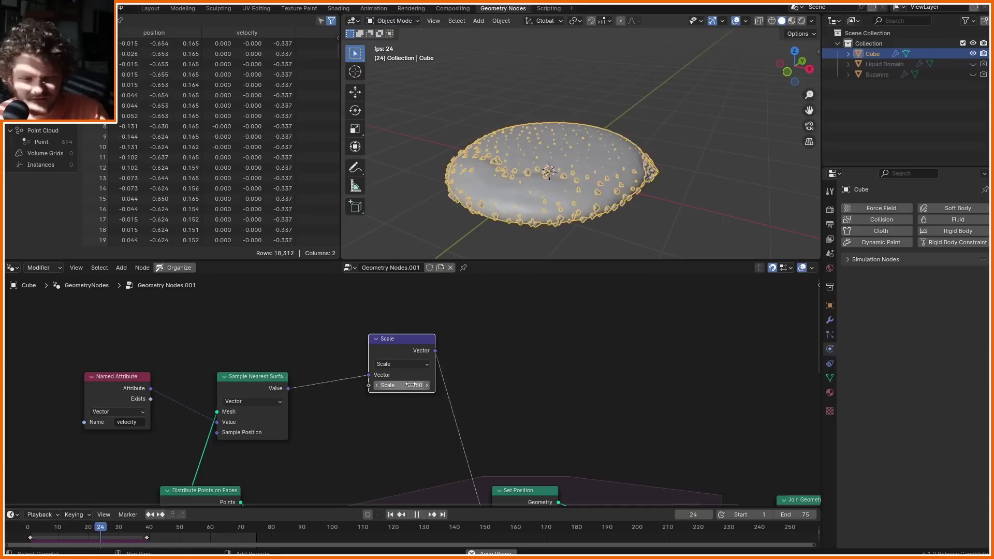
Replay the simulation repeatedly from the first frame to compare the points' motion with the liquid mesh.
key("shift+Left")
key("space")
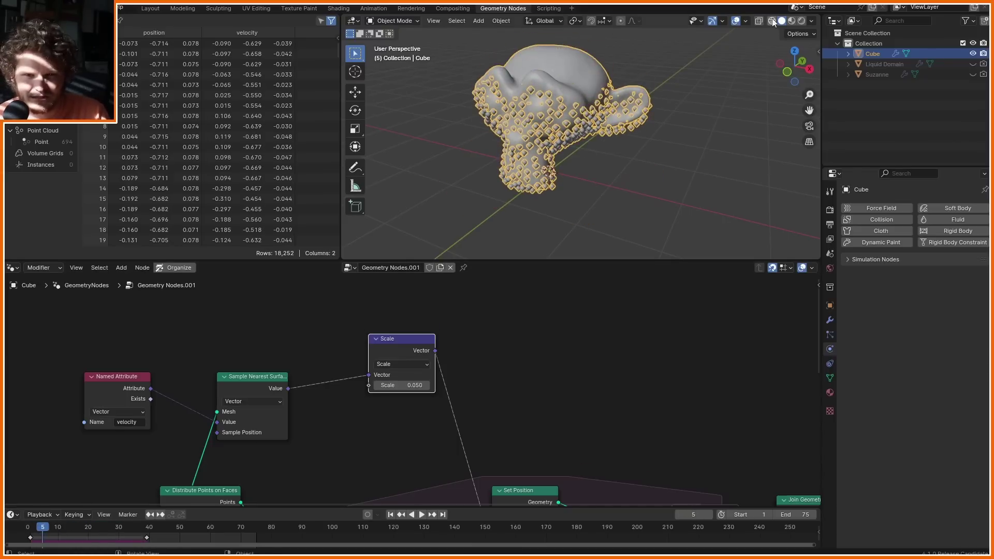
key("space")
key("shift+Left")
key("space")
key("shift+Left")
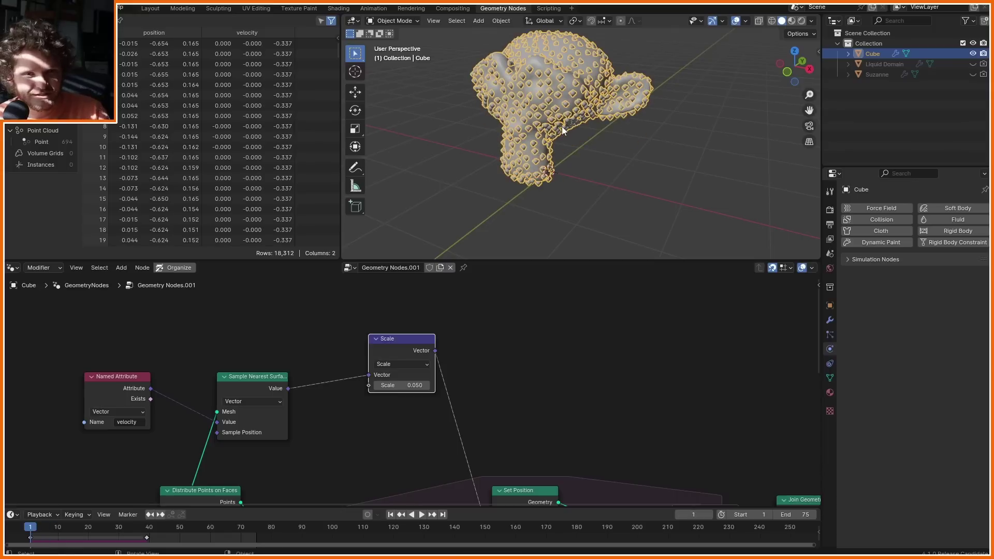
key("space")
key("Escape")
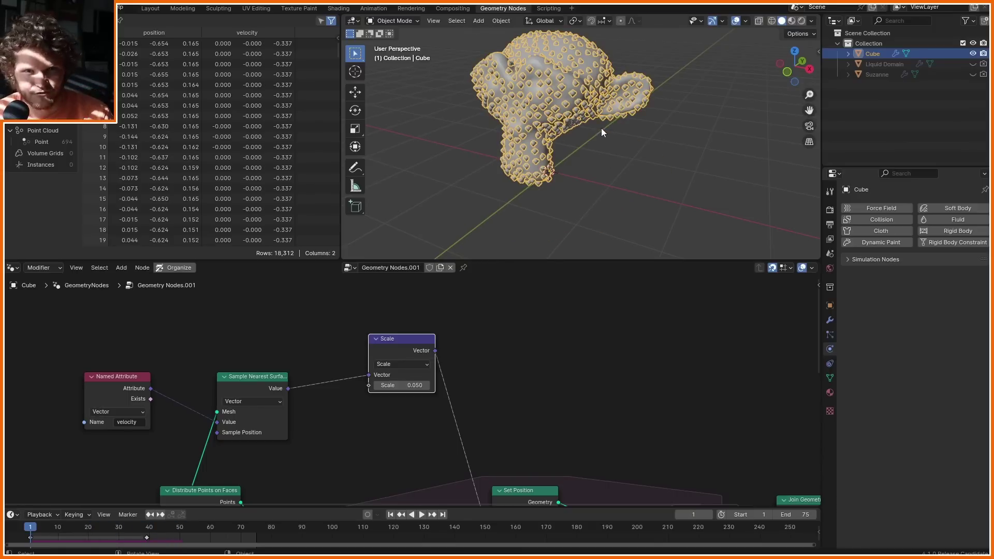
Move Distribute Points on Faces closer to Object Info and insert a Store Named Attribute node before the simulation zone.
key("g")
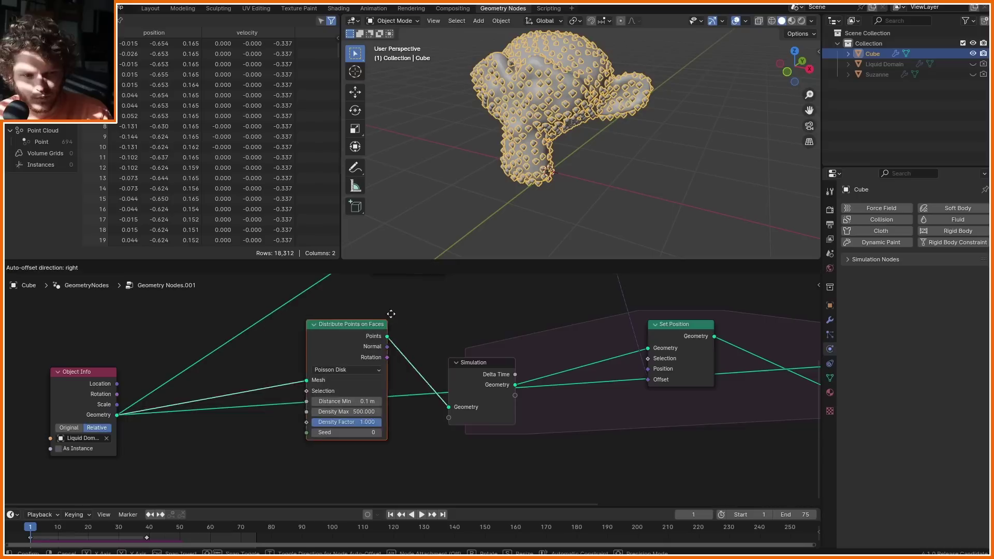
left_click(278, 331)
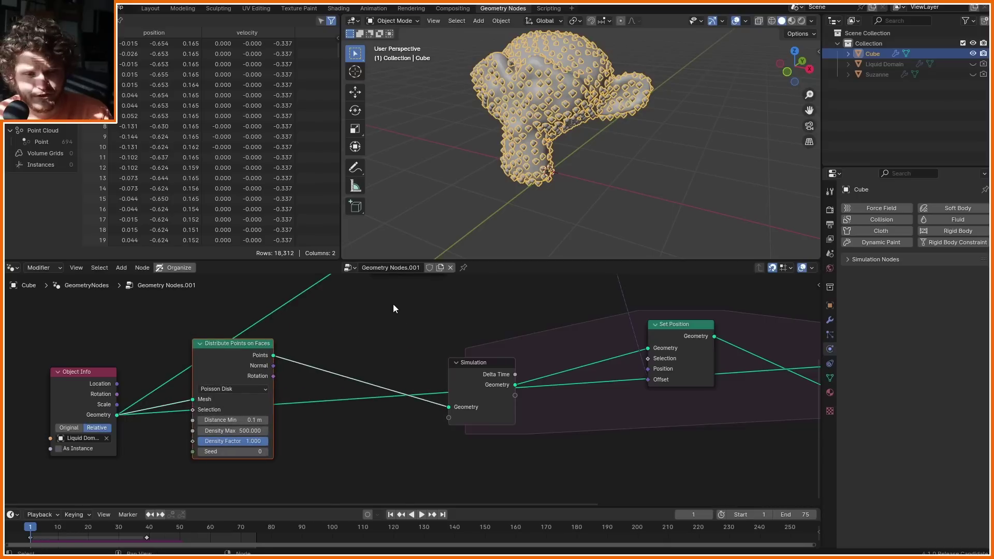
key("shift+a")
key("shift+a")
type("store nam")
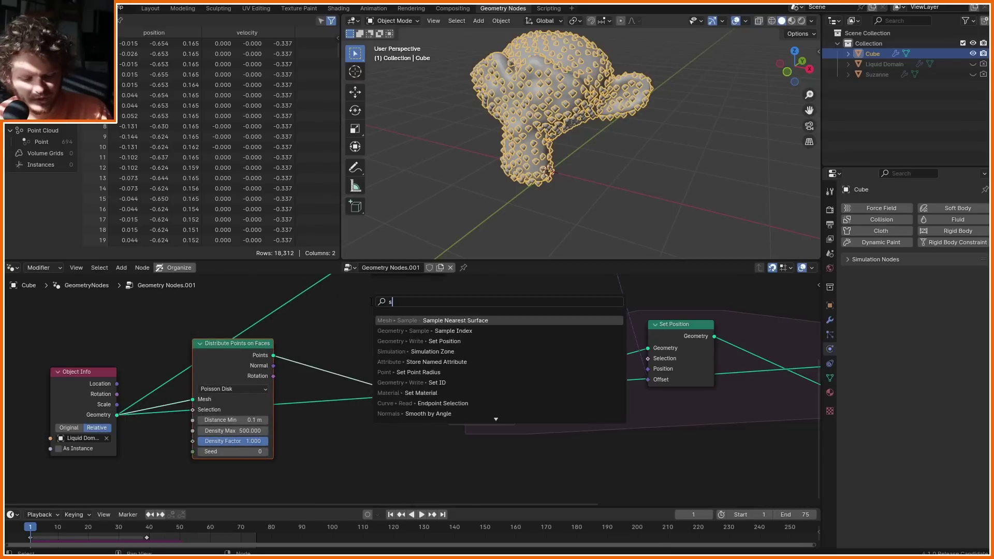
key("Return")
left_click(374, 396)
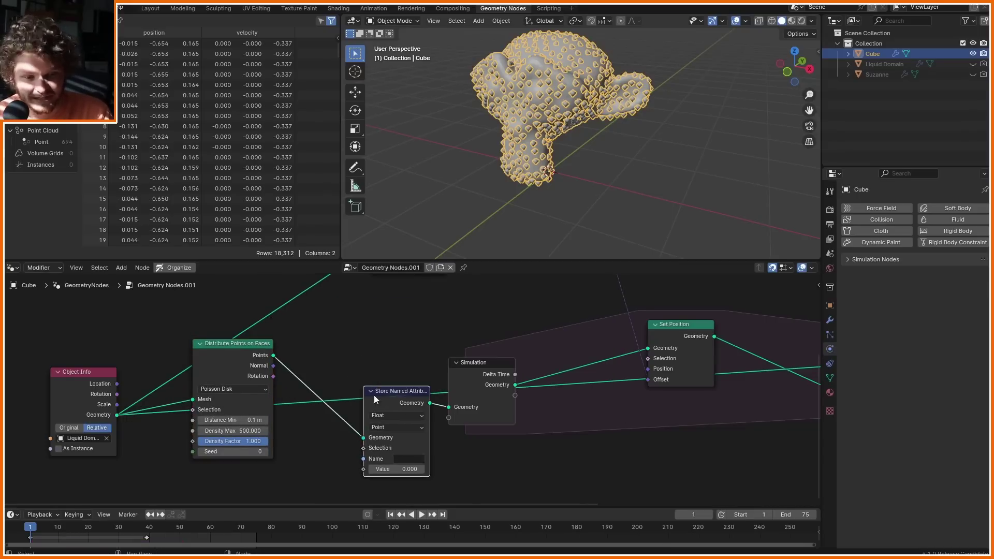
Set the Store Named Attribute type to Vector and connect a new Position node to its Value input.
left_click(395, 434)
middle_click_drag(378, 439, 460, 388)
left_click_drag(449, 392, 326, 422)
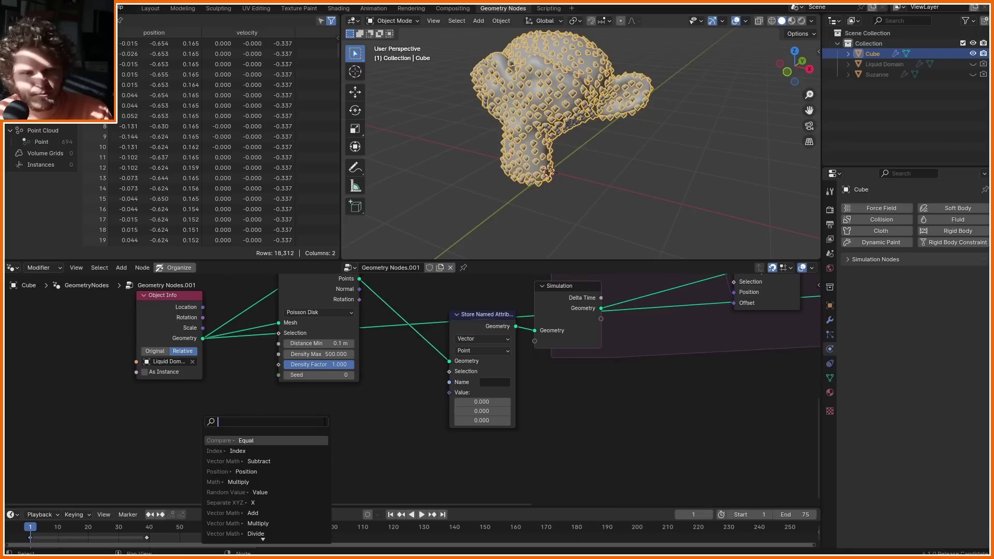
type("pos")
key("Return")
left_click(375, 416)
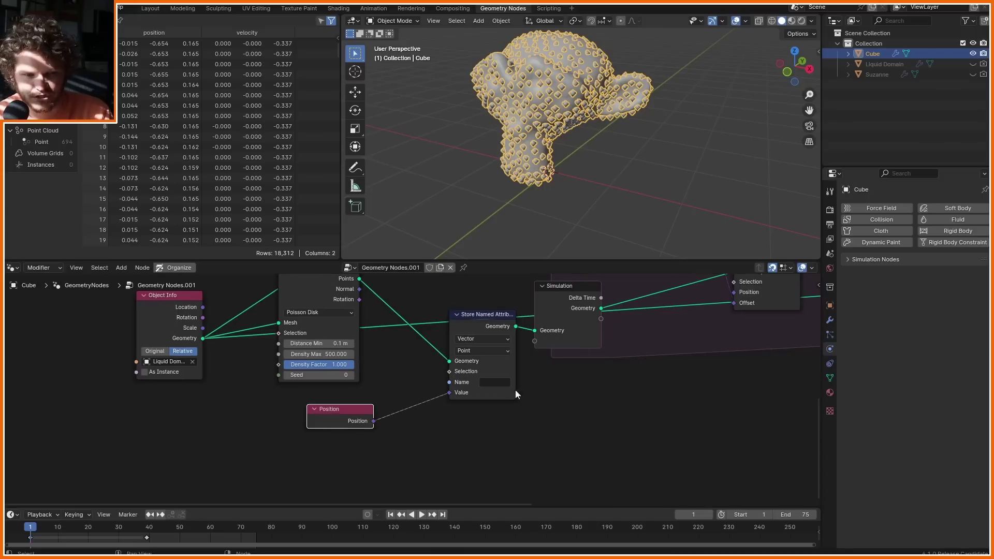
Name the stored position attribute coordinates and bake the cube's simulation nodes.
left_click(904, 259)
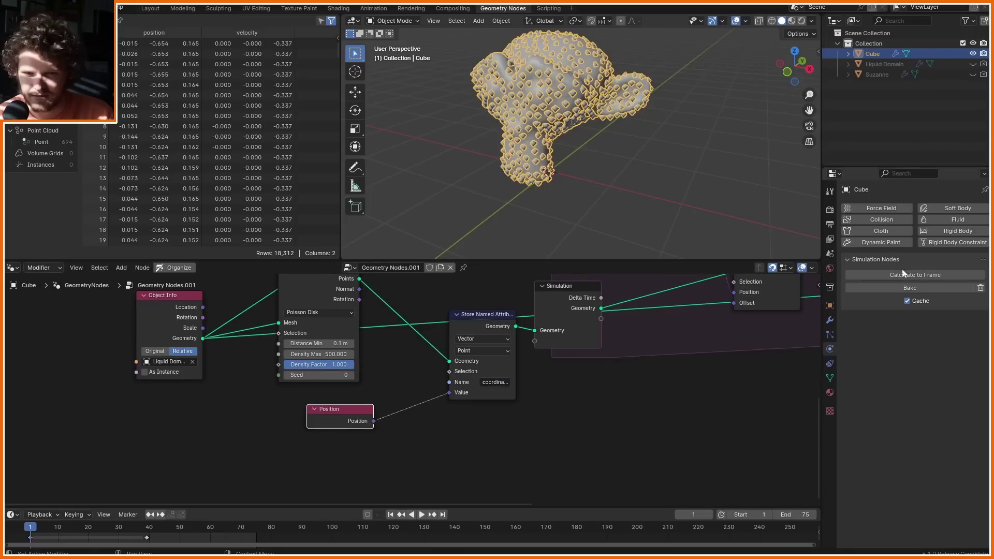
left_click(916, 282)
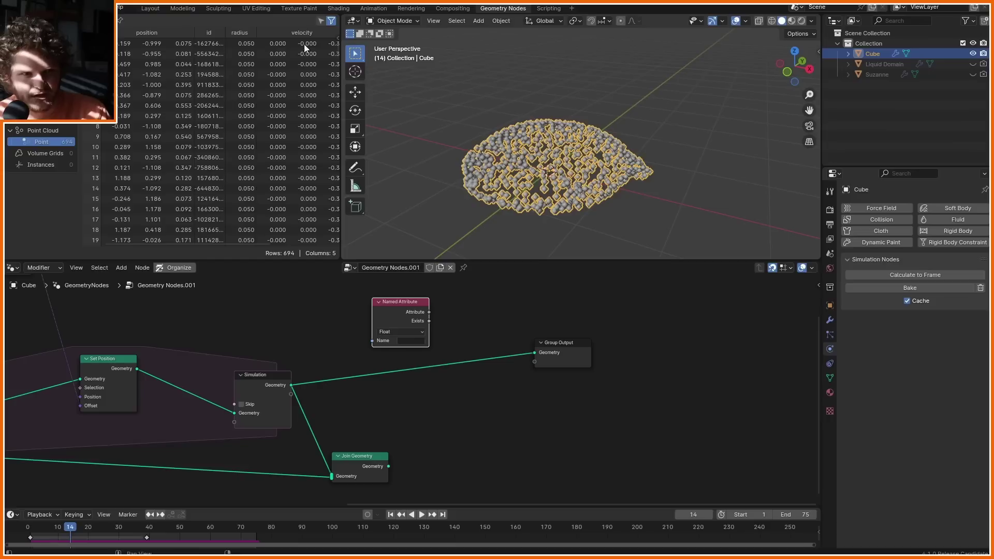
Examine the coordinates attribute in the spreadsheet and preview it on the simulated points with a Viewer, playing from the first frame.
middle_click_drag(304, 49, 146, 82)
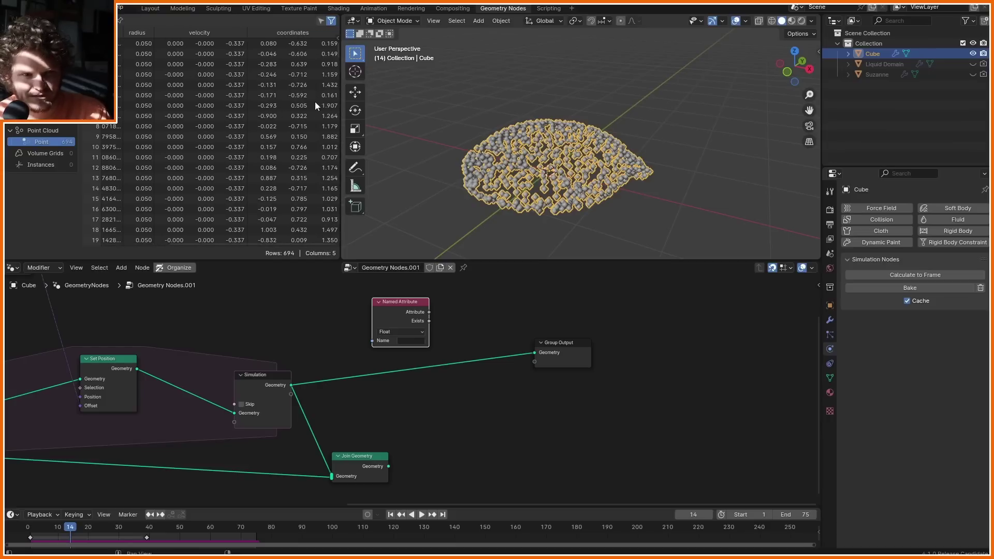
left_click(391, 301, "ctrl+shift")
left_click(257, 378, "ctrl+shift")
key("shift+Left")
key("space")
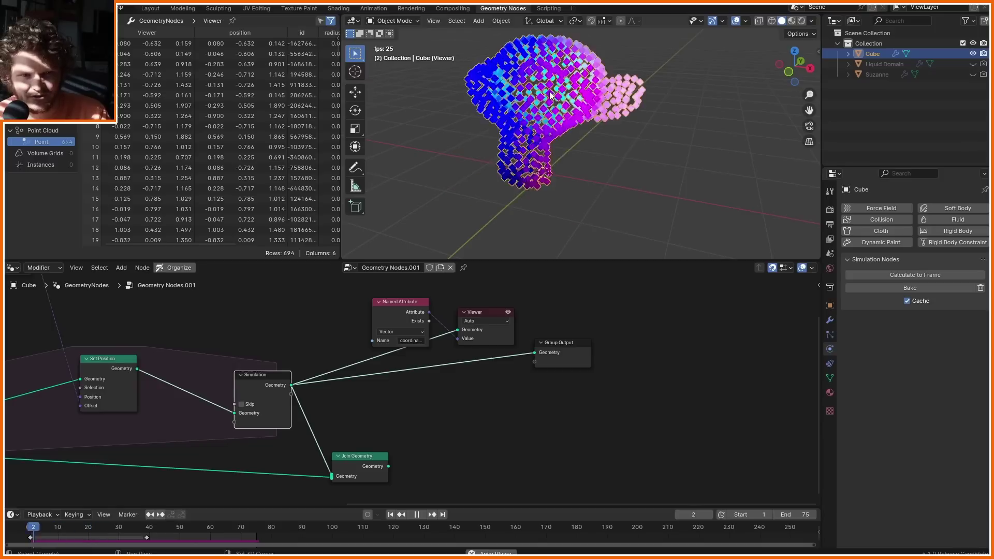
key("space")
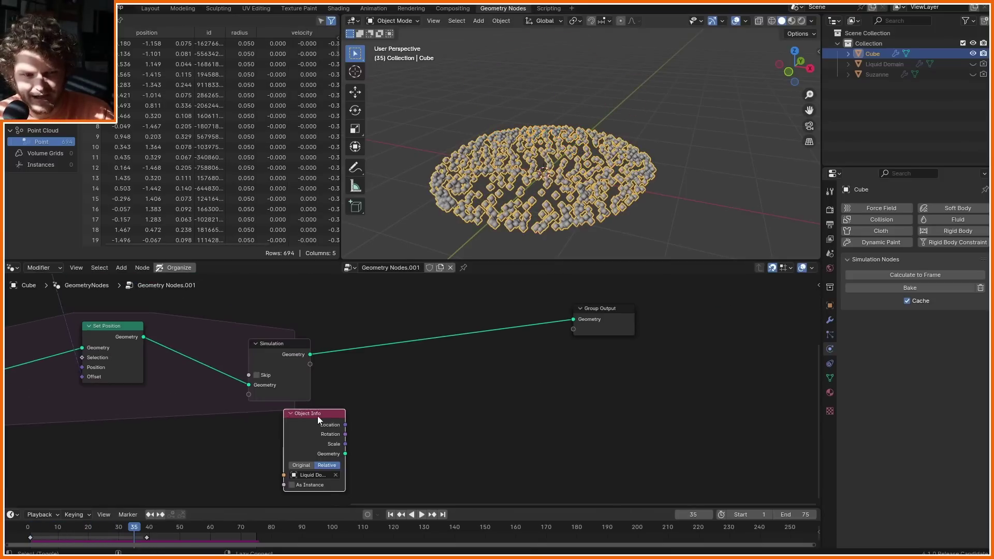
Output the liquid domain geometry and add a Vector Sample Index node fed by the simulation's output geometry.
left_click(318, 416, "ctrl+shift")
key("shift+a")
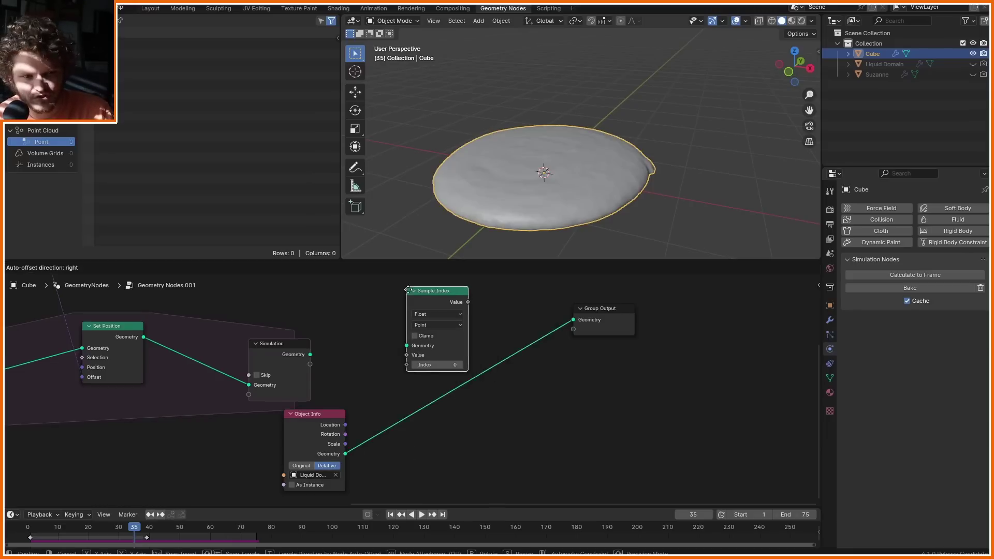
left_click(379, 313)
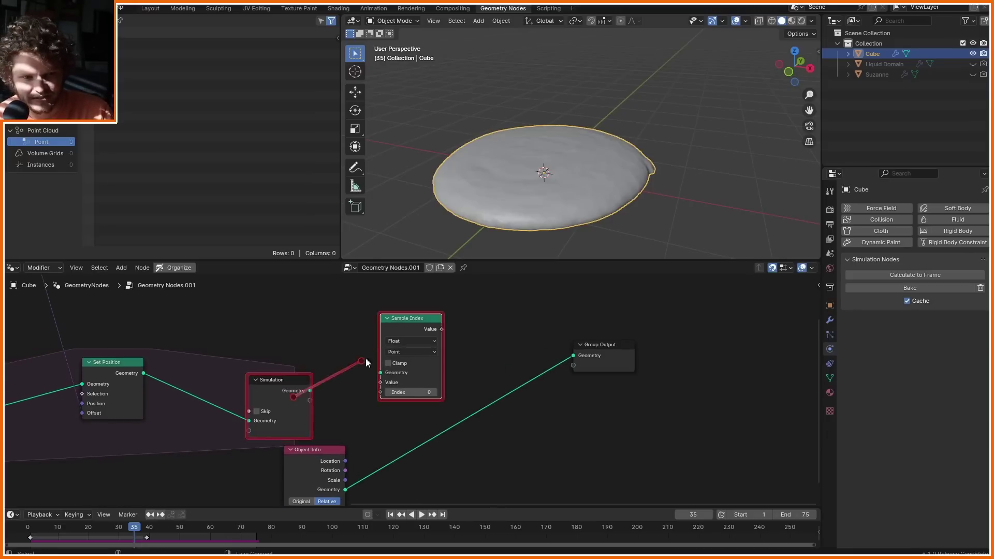
right_click_drag(382, 349, 383, 350, "alt")
left_click_drag(431, 392, 457, 374)
left_click(437, 323)
left_click(430, 355)
Add a Vector Named Attribute node reading coordinates and feed it into Sample Index's Value.
key("shift+a")
type("named")
key("Return")
left_click(362, 299)
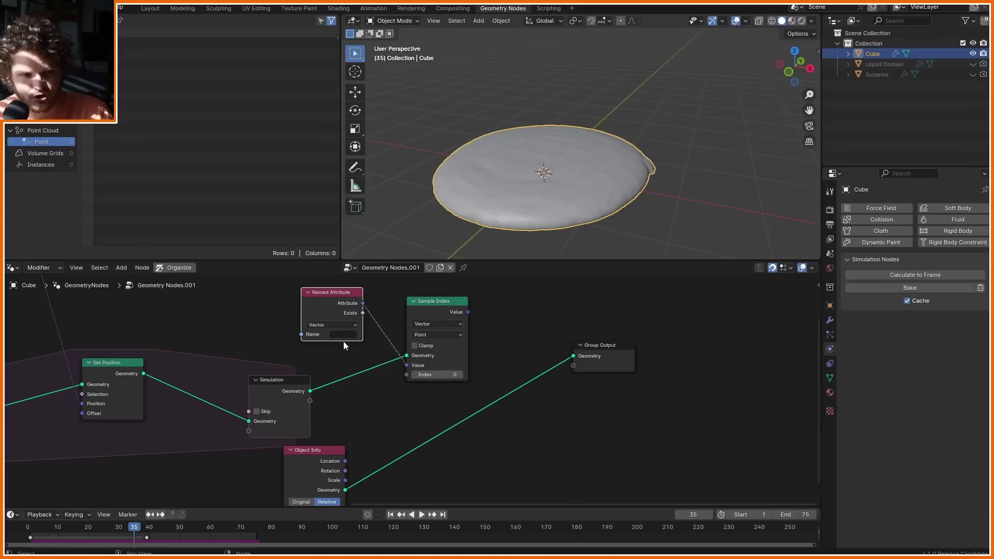
left_click(343, 335)
left_click(266, 341)
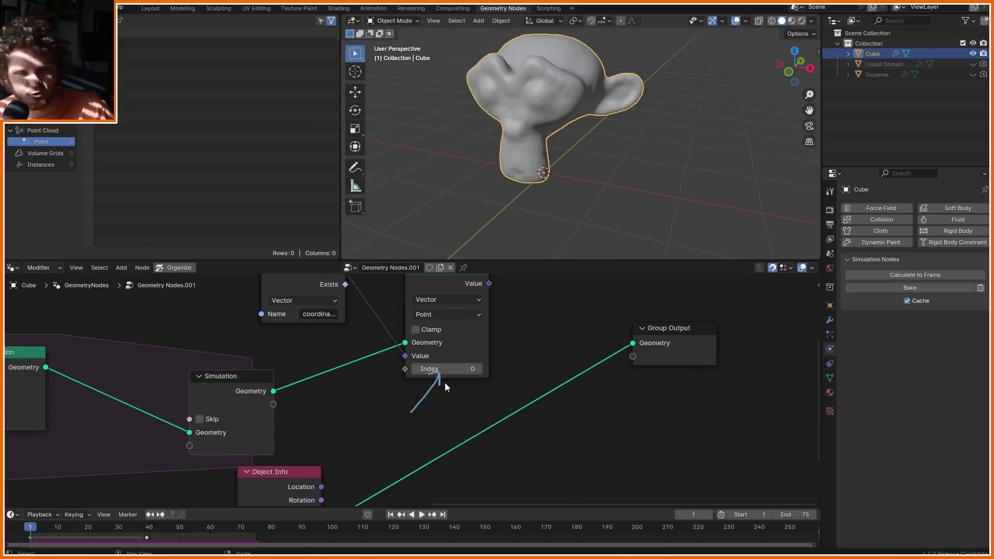
Add a Sample Nearest node fed by the simulation geometry and connect its Index to the Sample Index node.
scroll(487, 363, "down", 3)
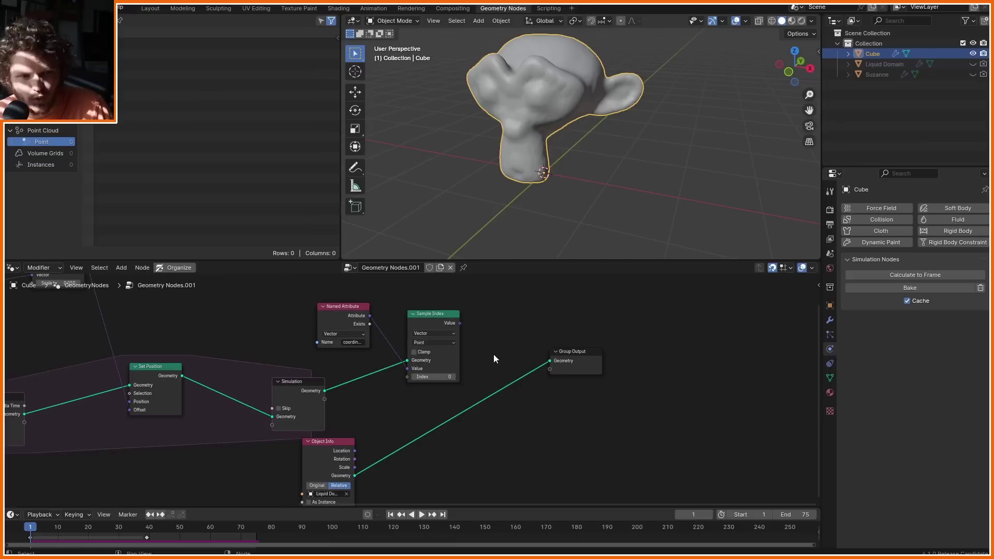
left_click_drag(502, 348, 348, 306)
left_click_drag(348, 305, 334, 305)
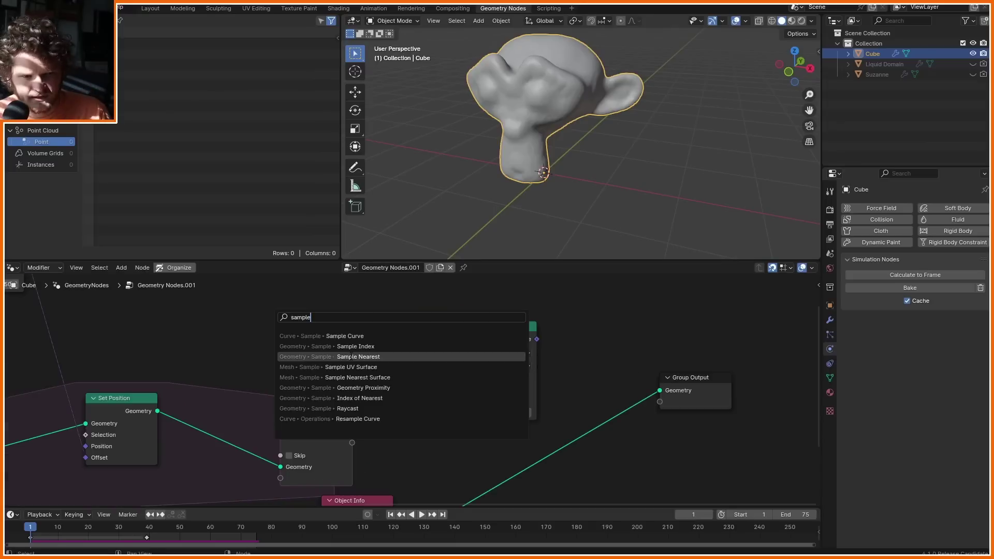
key("Return")
left_click(263, 315)
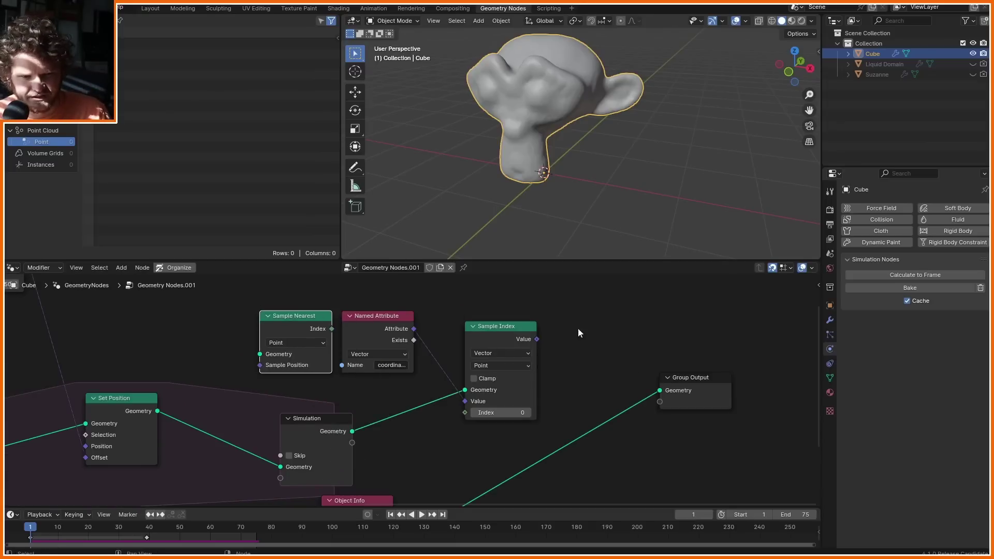
left_click_drag(614, 332, 298, 337)
key("g")
left_click(531, 331)
scroll(416, 341, "down", 2)
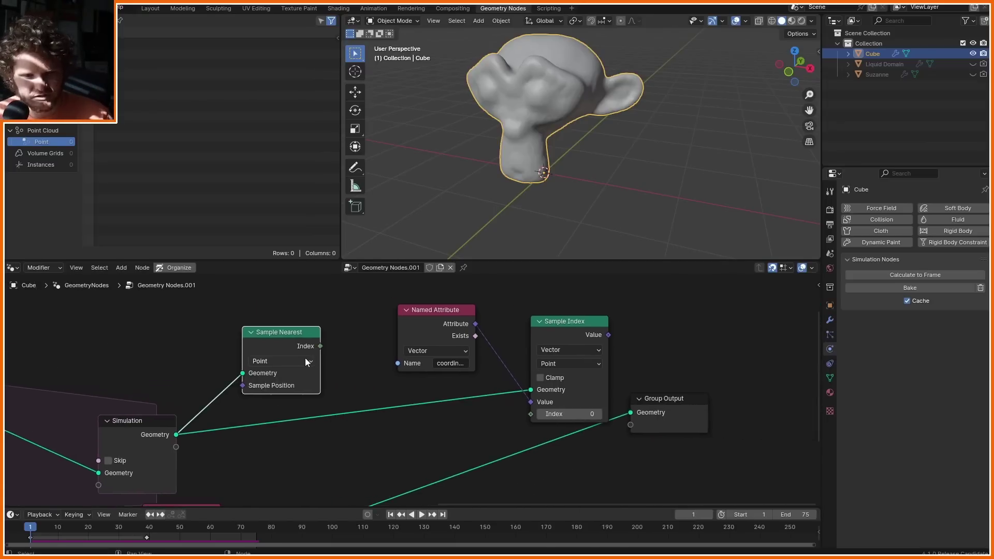
right_click_drag(296, 357, 525, 397, "alt")
Preview the sampled coordinates on the liquid mesh with a Viewer and play the animation while orbiting around it.
scroll(602, 414, "down", 7)
middle_click_drag(569, 111, 529, 107)
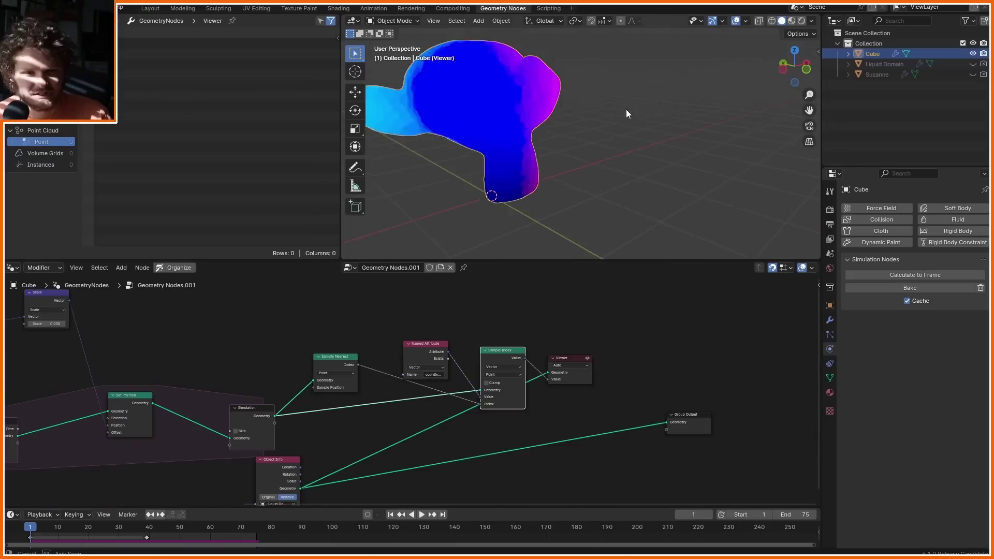
key("space")
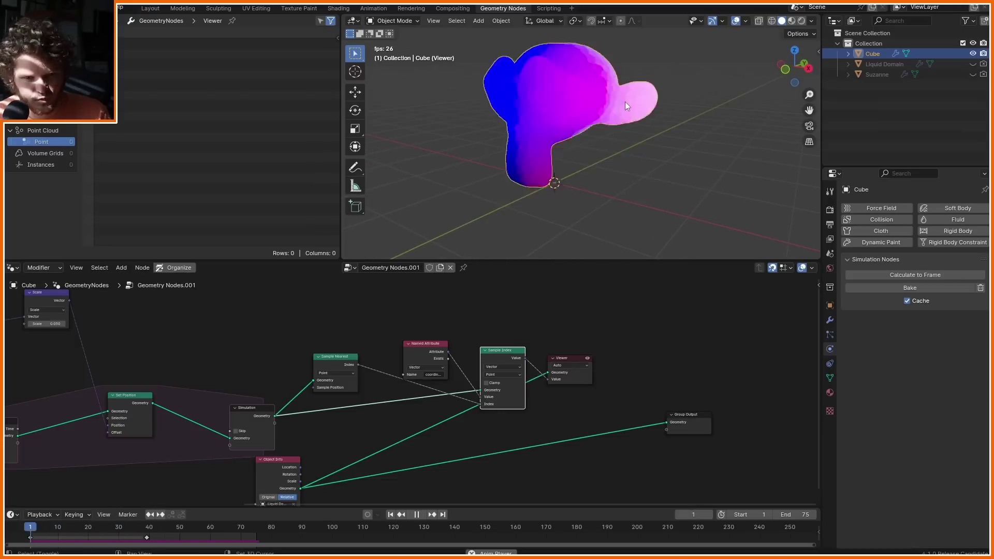
middle_click_drag(626, 101, 509, 169)
key("Escape")
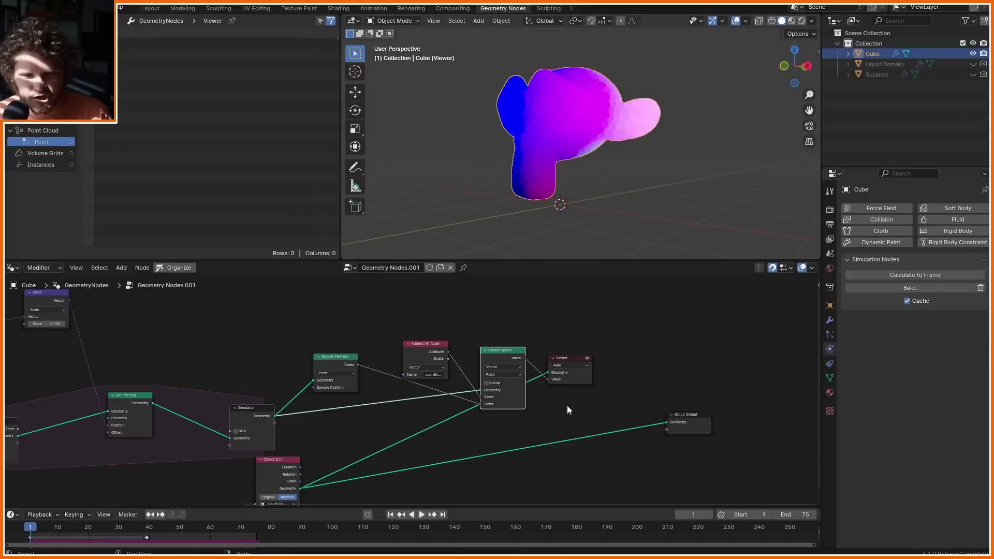
Delete the Viewer and insert a Store Named Attribute node between Object Info and Group Output, moving Object Info closer.
middle_click_drag(654, 374, 571, 349)
left_click_drag(543, 365, 486, 324)
key("x")
scroll(524, 347, "up", 1)
key("shift+a")
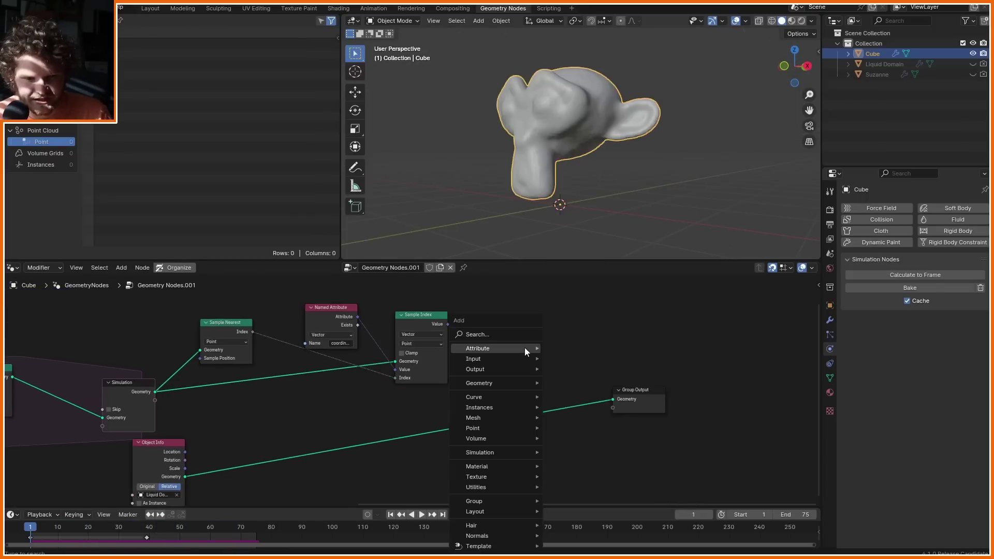
type("store")
key("Return")
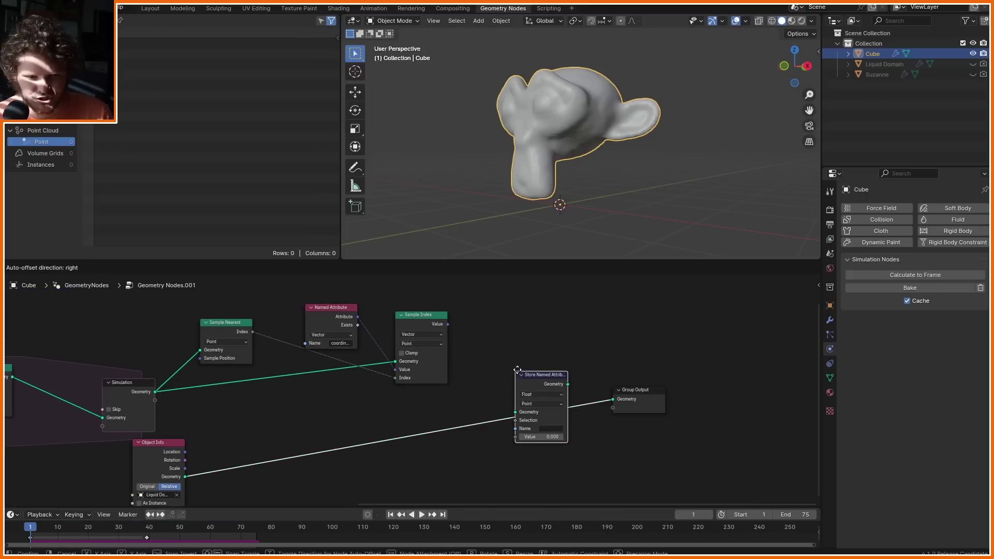
left_click(516, 371)
middle_click_drag(127, 444, 333, 357)
left_click_drag(348, 357, 440, 334)
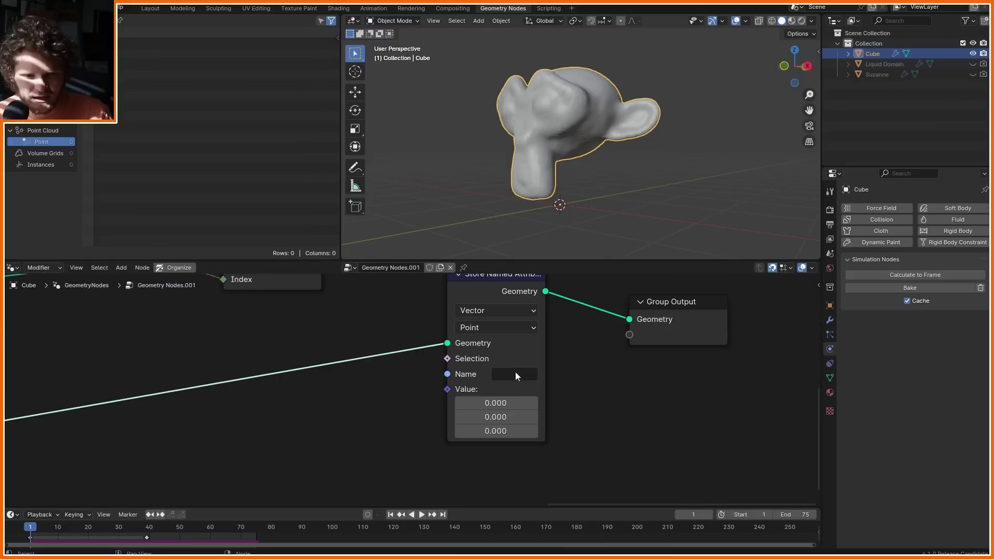
Store the Sample Index value on the liquid mesh as a Vector attribute named coordinates.
left_click(516, 375)
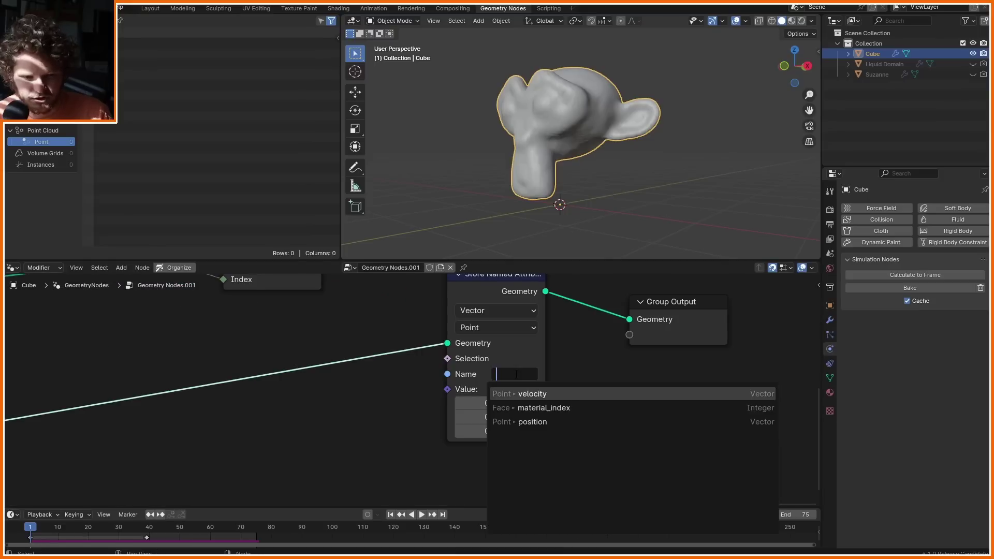
key("Return")
key("Home")
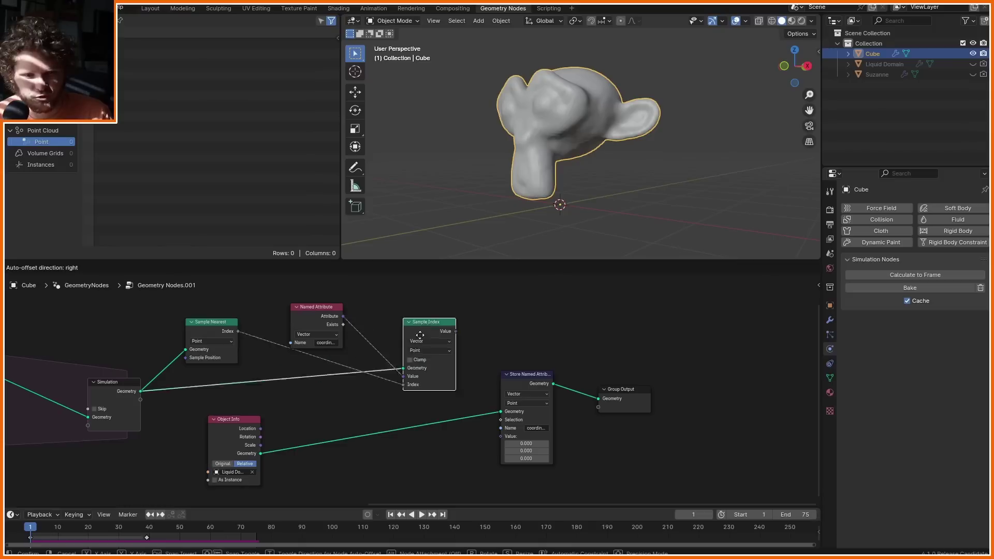
left_click(409, 338)
left_click_drag(515, 414, 515, 415)
Insert a Set Material node before Group Output and assign Material to it.
key("shift+a")
type("set mat")
key("Return")
left_click(601, 408)
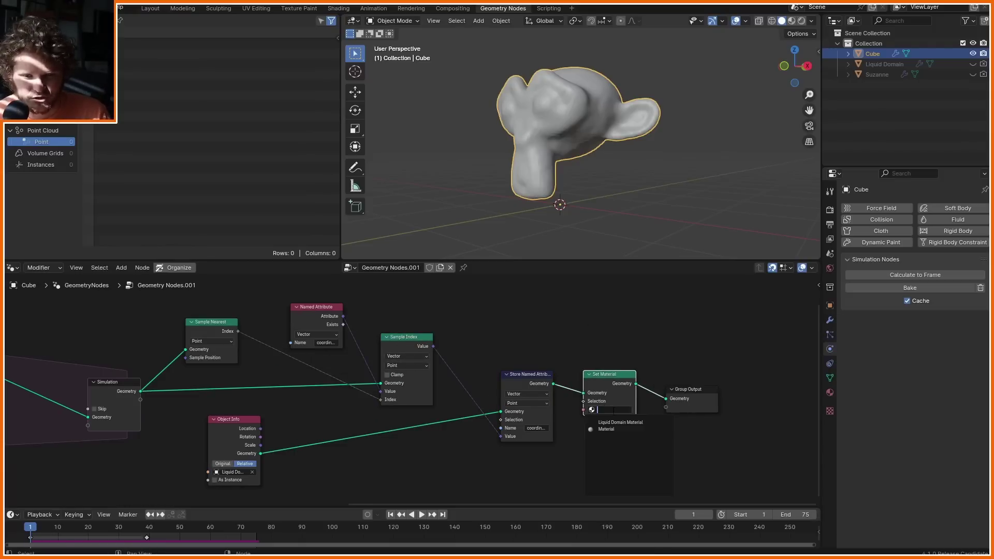
In the Shading workspace, add an Attribute node named coordinates and connect its Color to the Principled BSDF's Base Color.
left_click(335, 8)
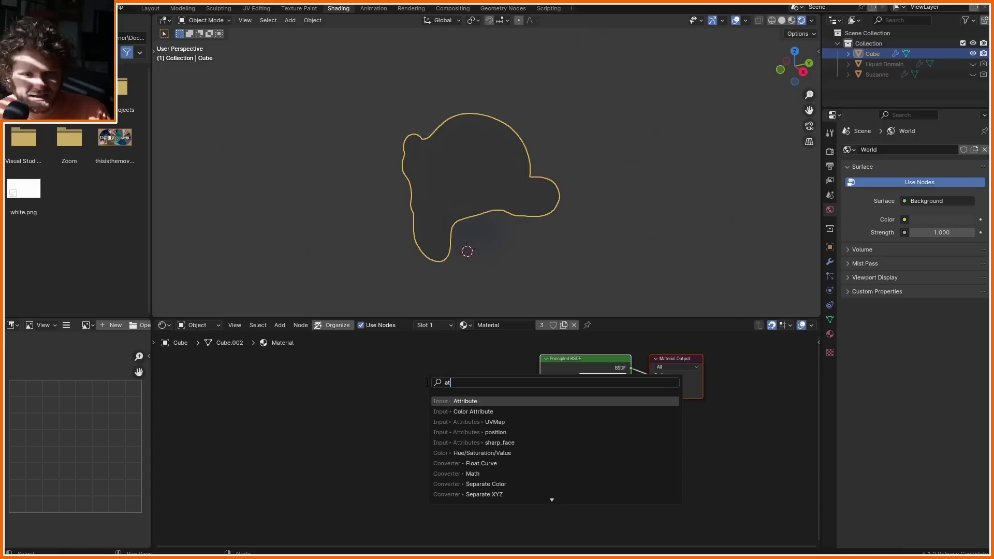
type("tt")
key("Return")
left_click(368, 449)
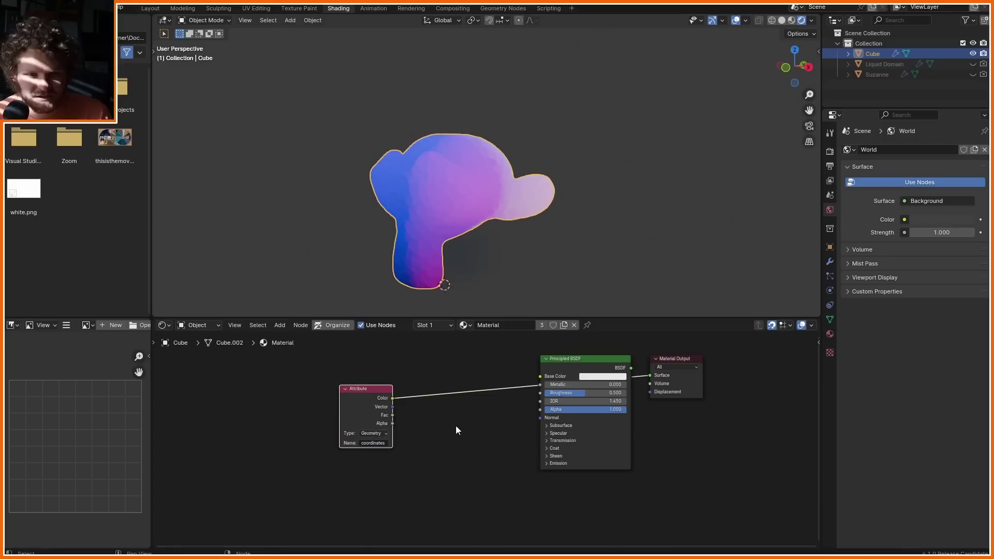
Insert a Checker Texture between the Attribute node and Base Color, and play the animation to check it.
scroll(460, 428, "up", 4)
key("shift+a")
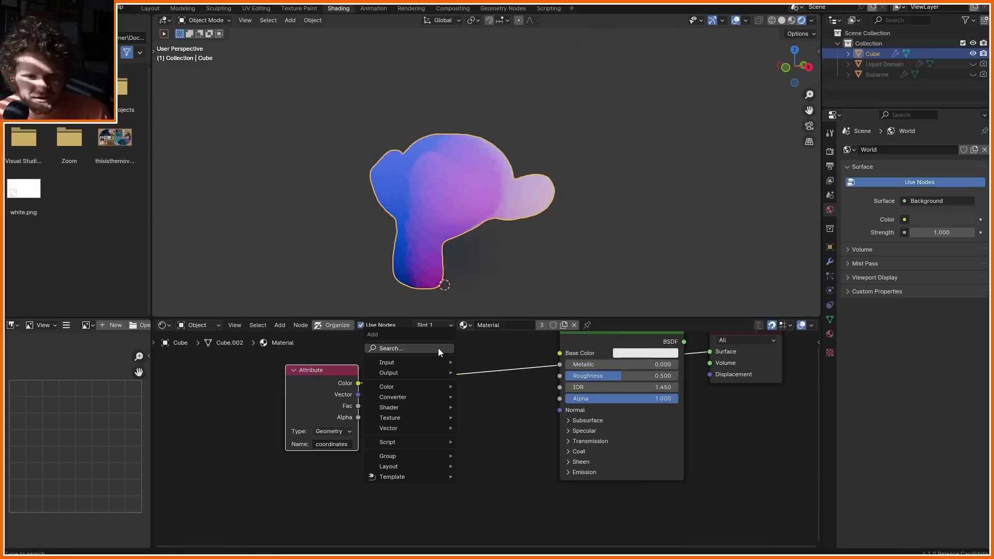
left_click(438, 349)
type("check")
key("Return")
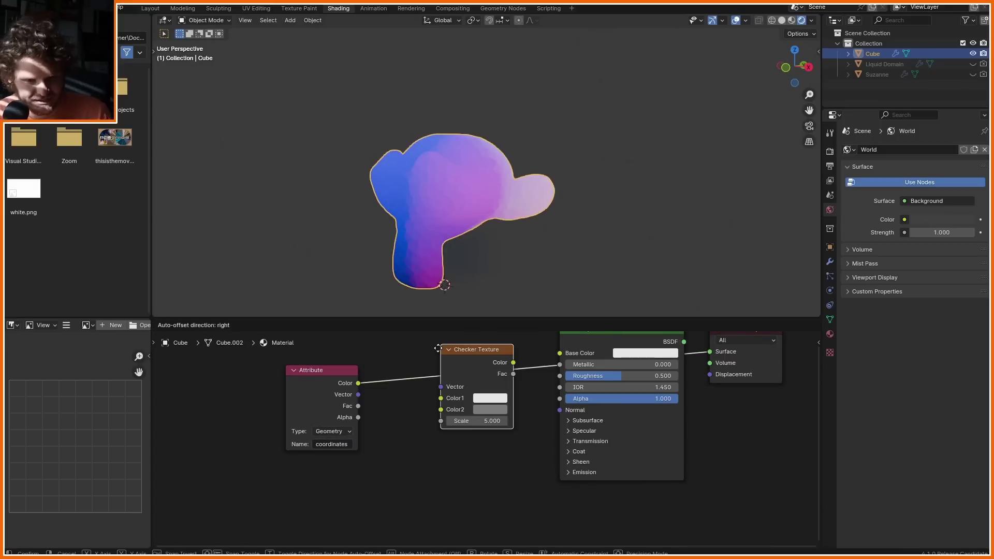
left_click(435, 359)
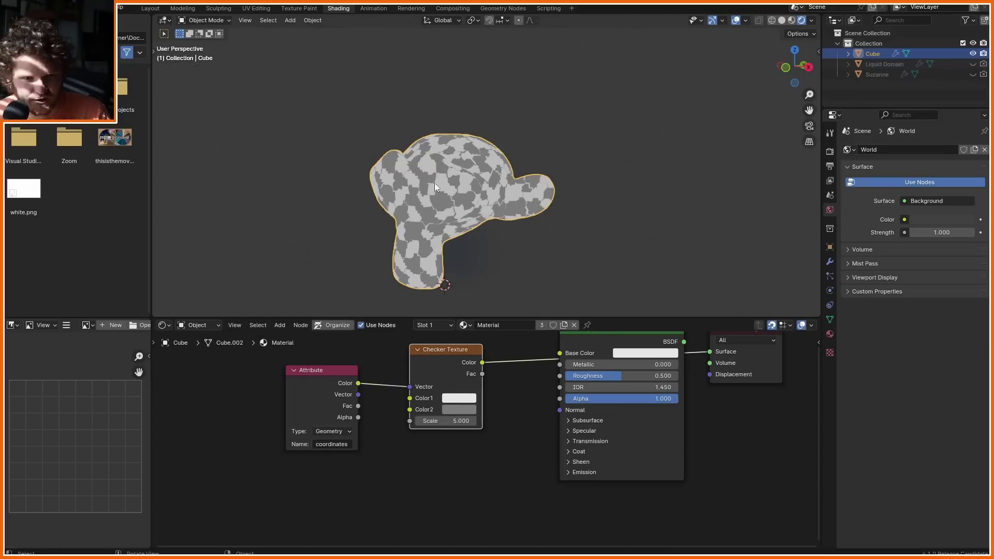
key("space")
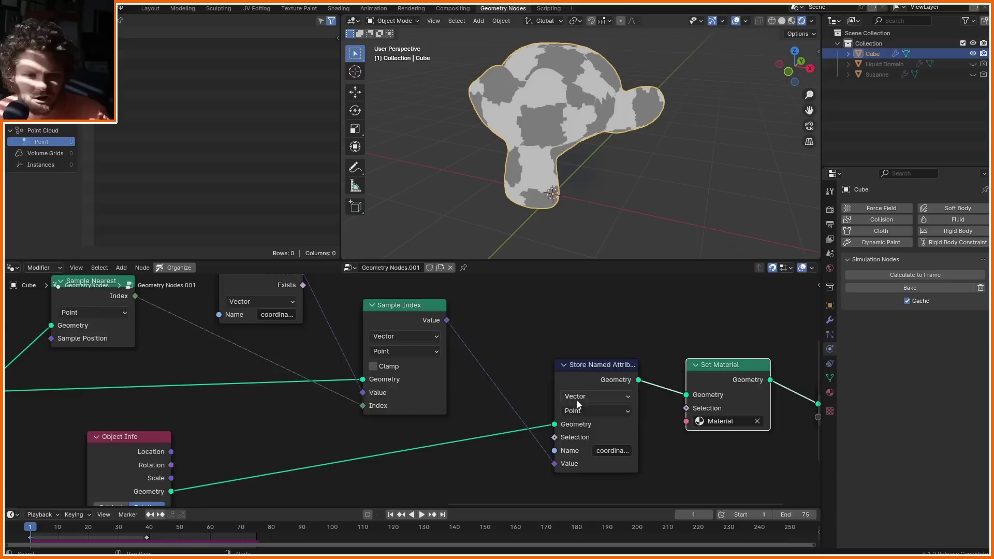
Set the final Store Named Attribute node's domain to Edge and play the animation to check the texture.
scroll(578, 405, "up", 2)
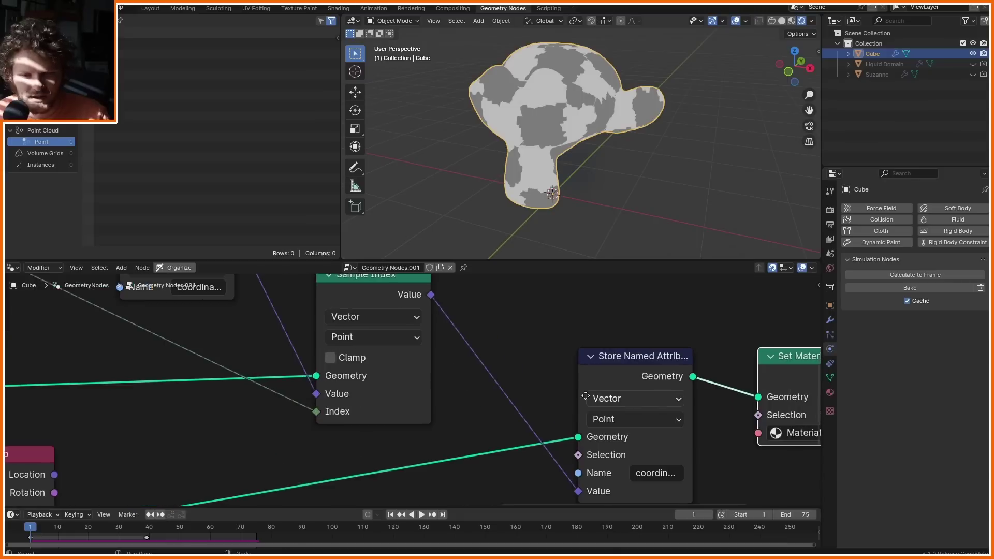
middle_click_drag(579, 404, 353, 423)
left_click(352, 424)
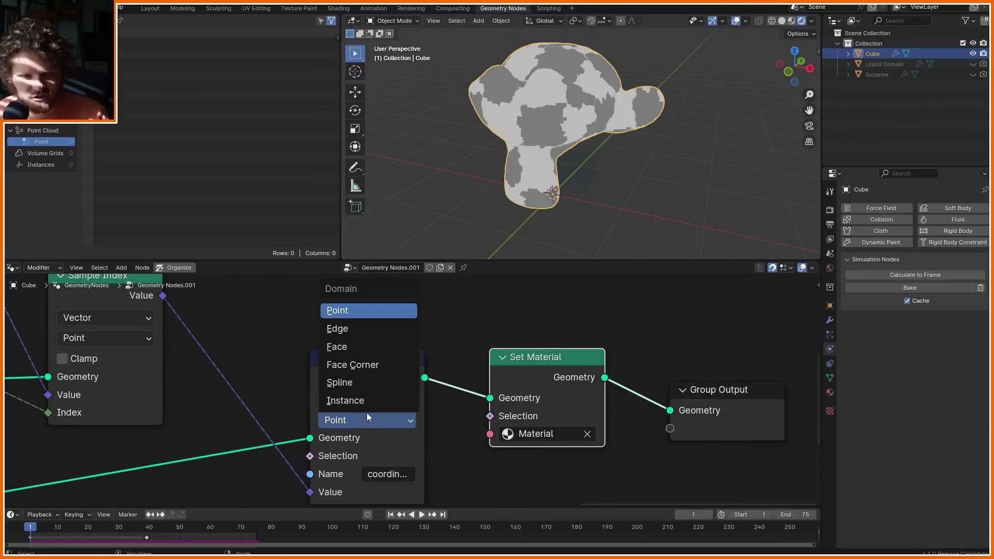
left_click(351, 329)
key("space")
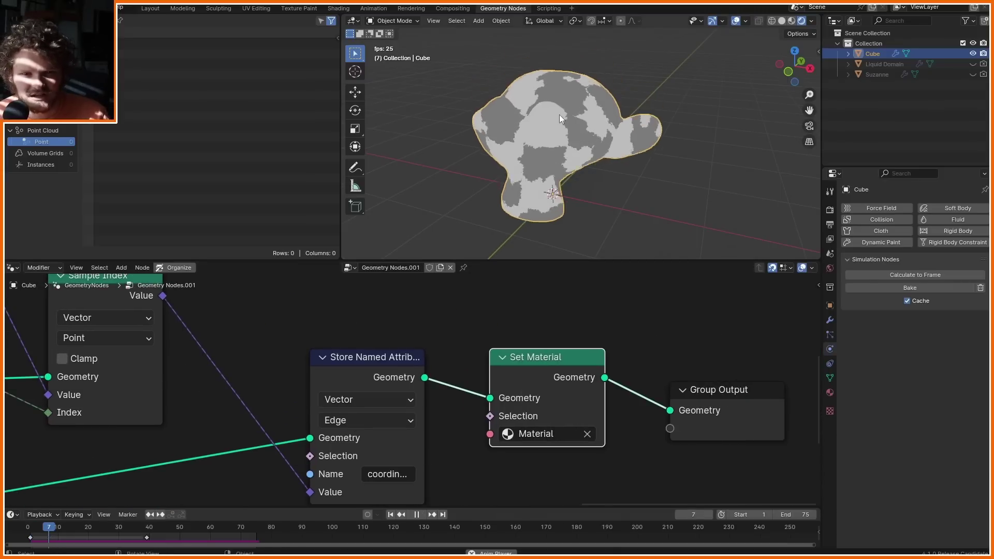
key("Escape")
Insert a Vector Blur Attribute node with 2 iterations between Sample Index and Store Named Attribute.
scroll(390, 344, "down", 3)
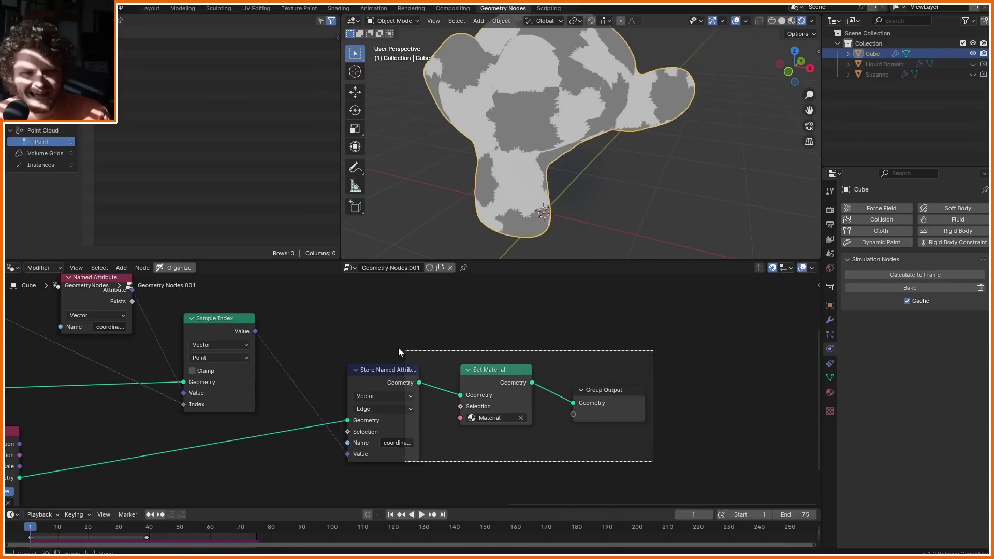
middle_click_drag(390, 344, 502, 343)
scroll(411, 362, "up", 2)
middle_click_drag(303, 383, 253, 345)
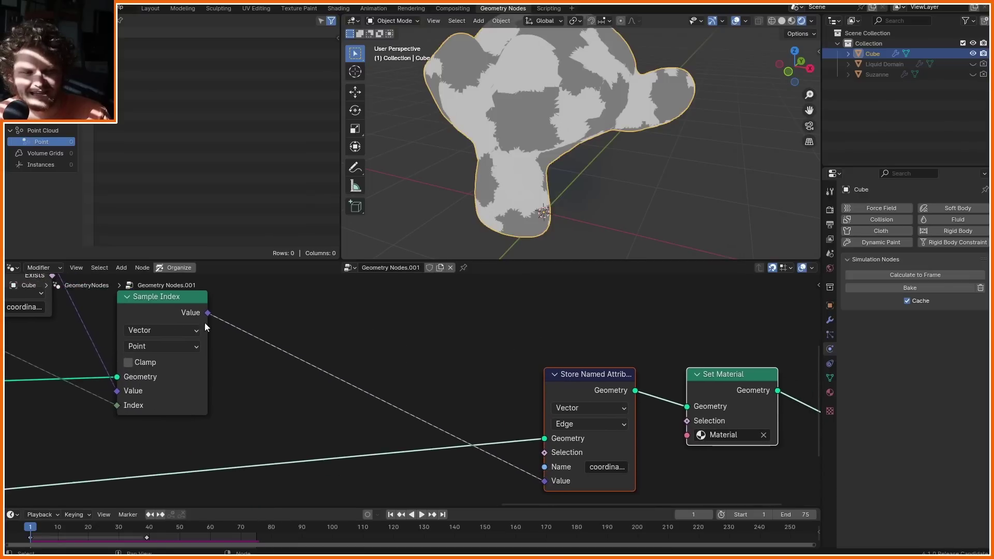
key("shift+a")
type("blu")
key("Return")
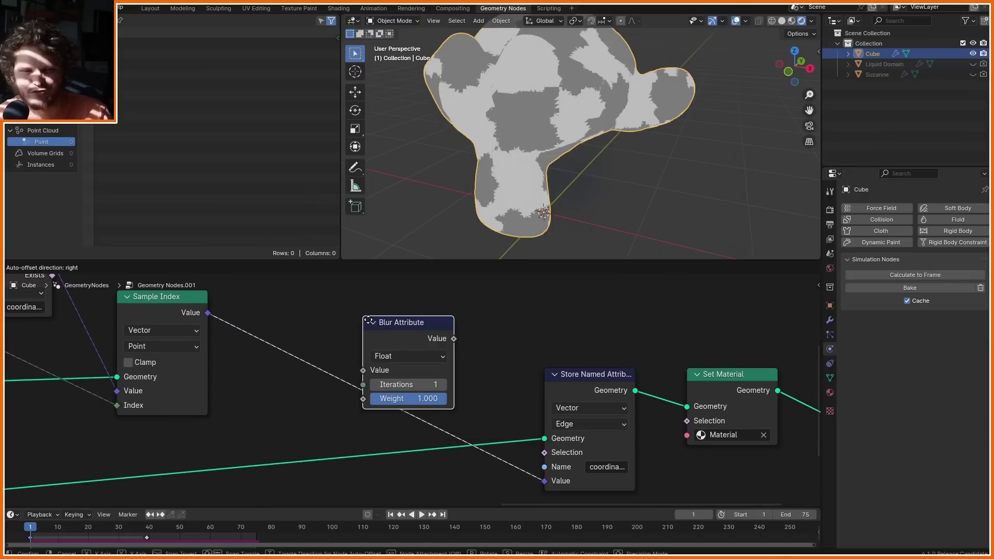
left_click(438, 326)
left_click_drag(440, 313, 369, 339)
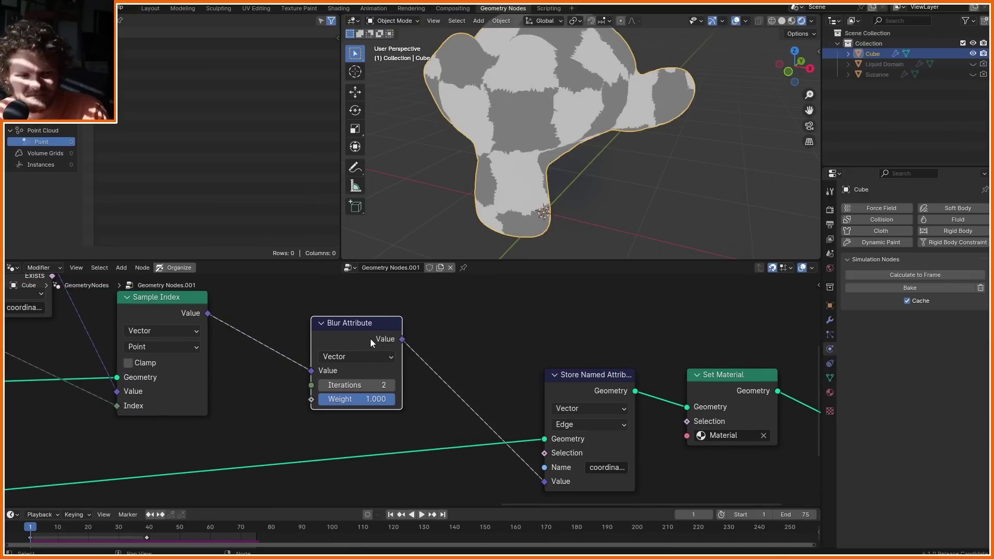
Mute and unmute the Blur Attribute node and play the animation to compare the checker texture with and without blurring.
key("m")
key("m")
scroll(500, 178, "down", 3)
key("space")
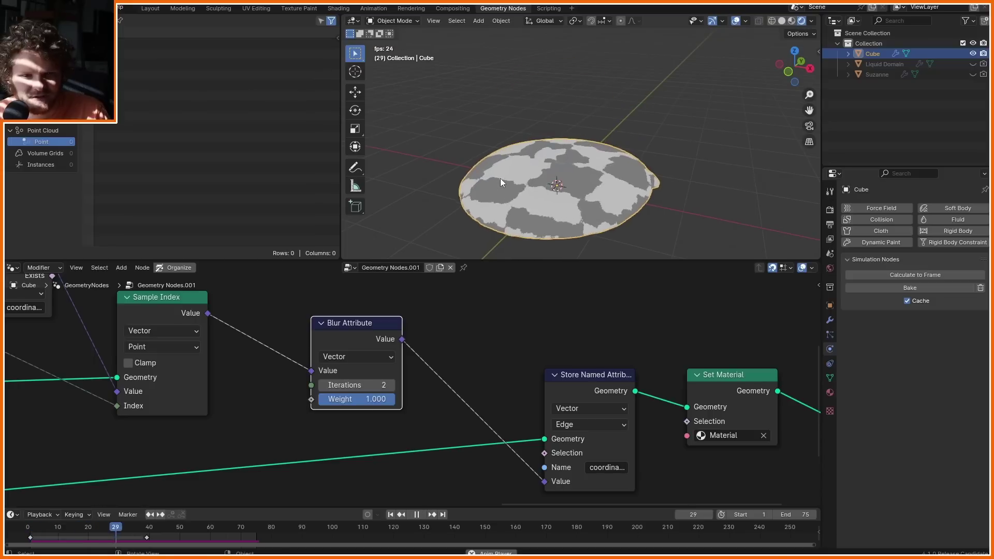
middle_click_drag(545, 183, 545, 229)
key("space")
key("m")
key("m")
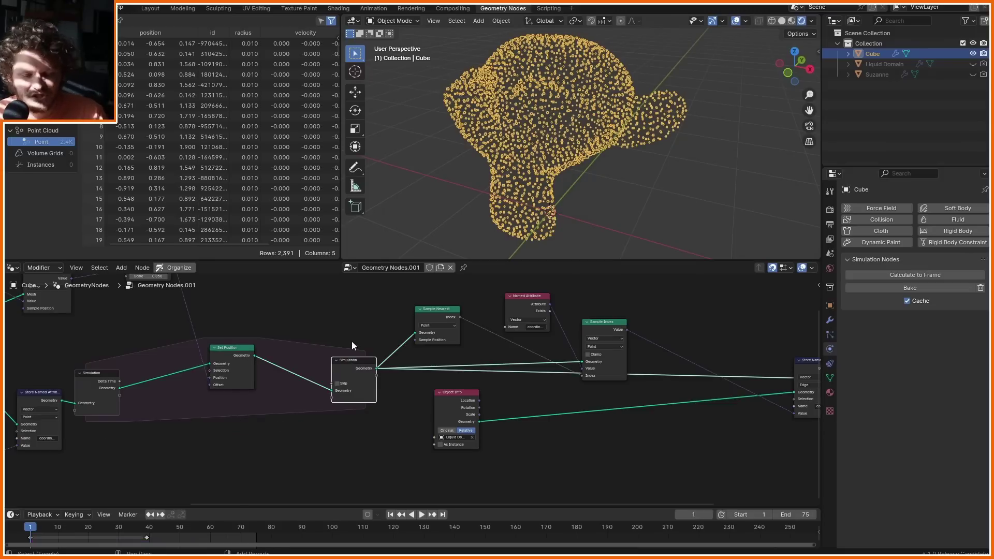
Join the simulated points with the Object Info fluid mesh in a Join Geometry node, preview it, and play the animation.
key("space")
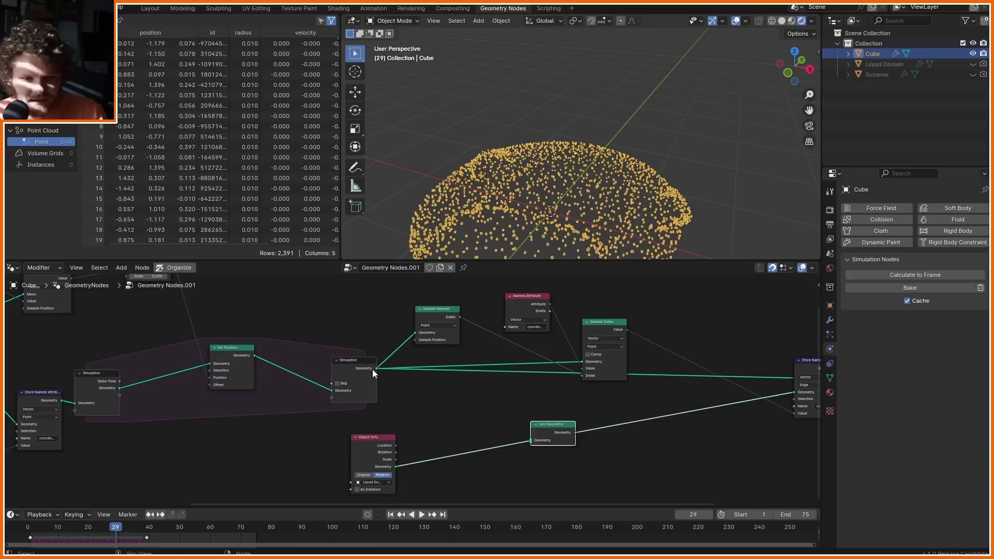
left_click_drag(372, 369, 562, 430)
left_click(563, 431, "ctrl+shift")
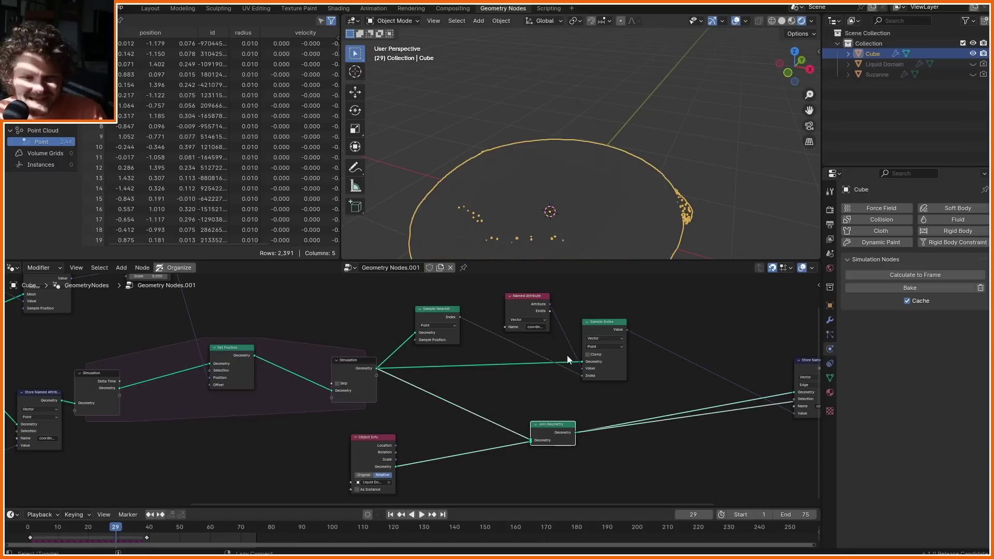
key("shift+Left")
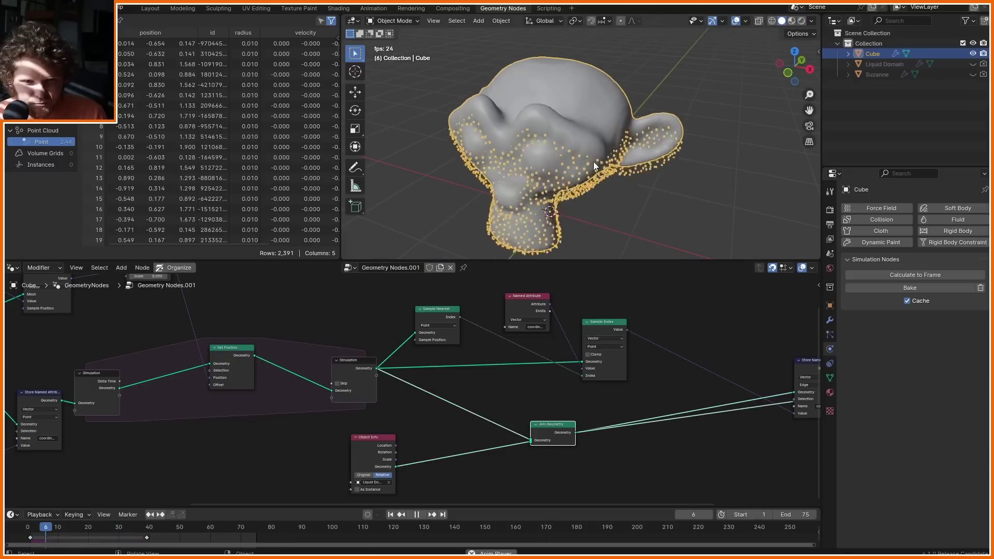
key("space")
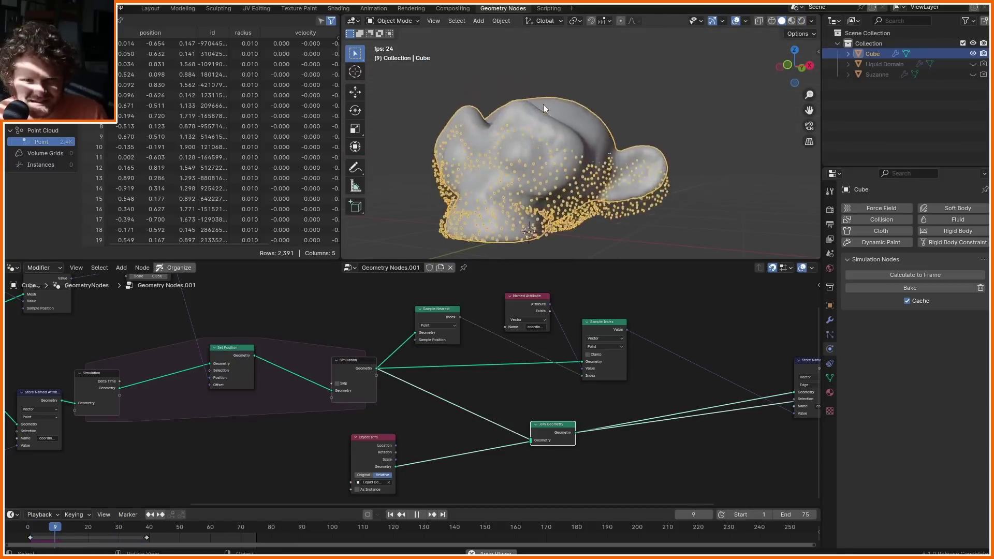
key("shift+Left")
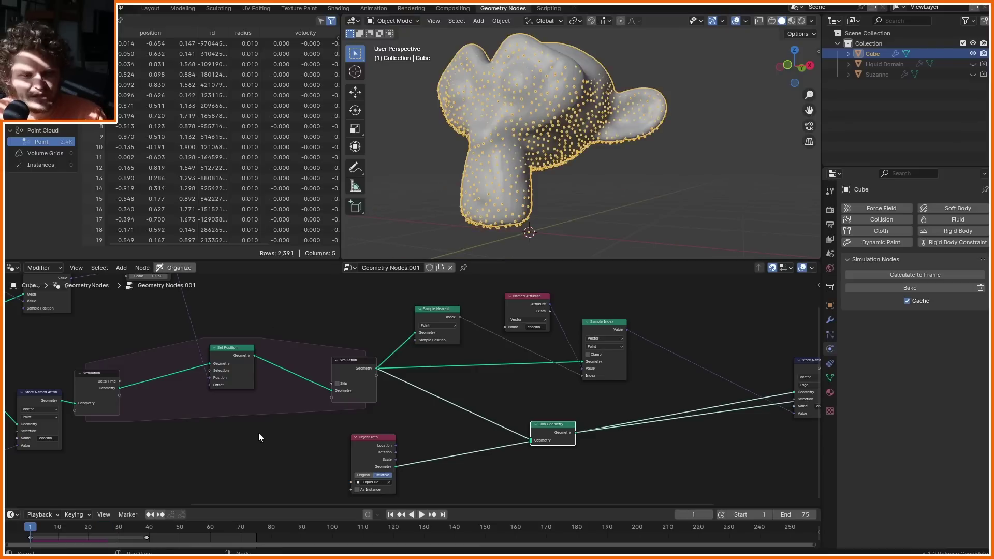
Duplicate the Set Position node and insert the copy after the original inside the simulation zone.
right_click_drag(260, 445, 241, 385)
mouse_move(240, 386)
middle_mouse_down()
mouse_move(299, 440)
mouse_move(315, 440)
middle_mouse_up()
left_click_drag(307, 404, 288, 410)
scroll(561, 112, "up", 5)
key("shift+d")
left_click(383, 406)
Duplicate the Sample Nearest Surface node below the original and connect a new Position node to the copy's Value input.
left_click(272, 318)
key("shift+d")
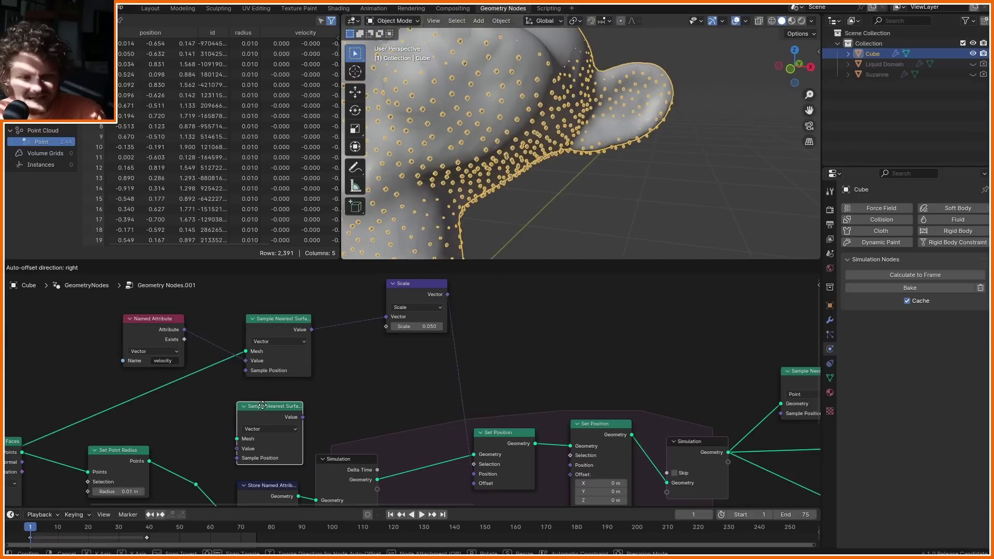
left_click(263, 397)
middle_click_drag(145, 427, 354, 389)
left_click_drag(246, 347, 244, 346)
type("pos")
key("Return")
left_click(233, 330)
Connect the duplicated Sample Nearest Surface node's Value to the second Set Position's Position and play the animation.
middle_click_drag(401, 364, 107, 353)
right_click_drag(214, 352, 557, 377, "alt")
left_click(529, 381)
scroll(593, 155, "down", 3)
key("space")
key("shift+Left")
Play the animation from the first frame to check how the checker texture follows the melting head.
middle_click_drag(442, 387, 488, 379)
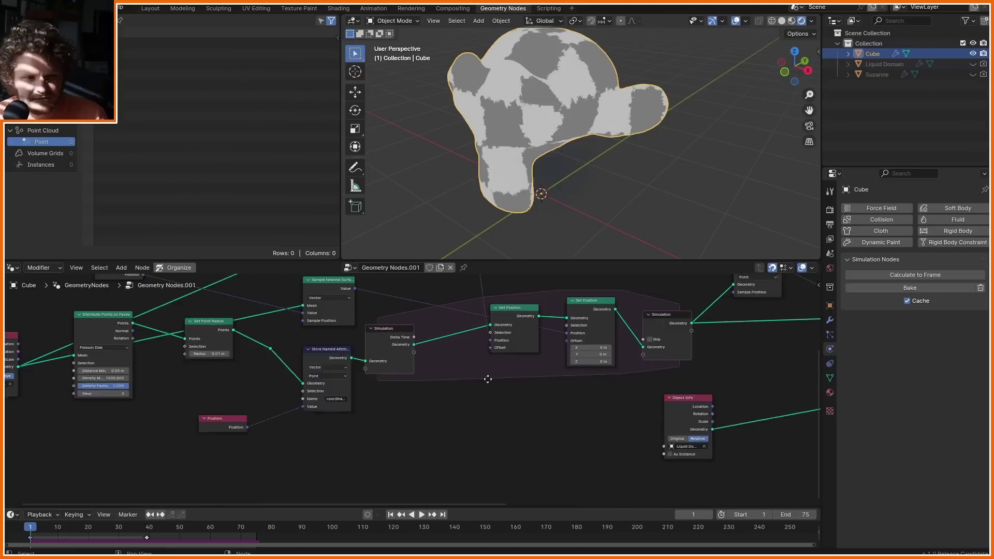
scroll(381, 388, "left", 2, "ctrl")
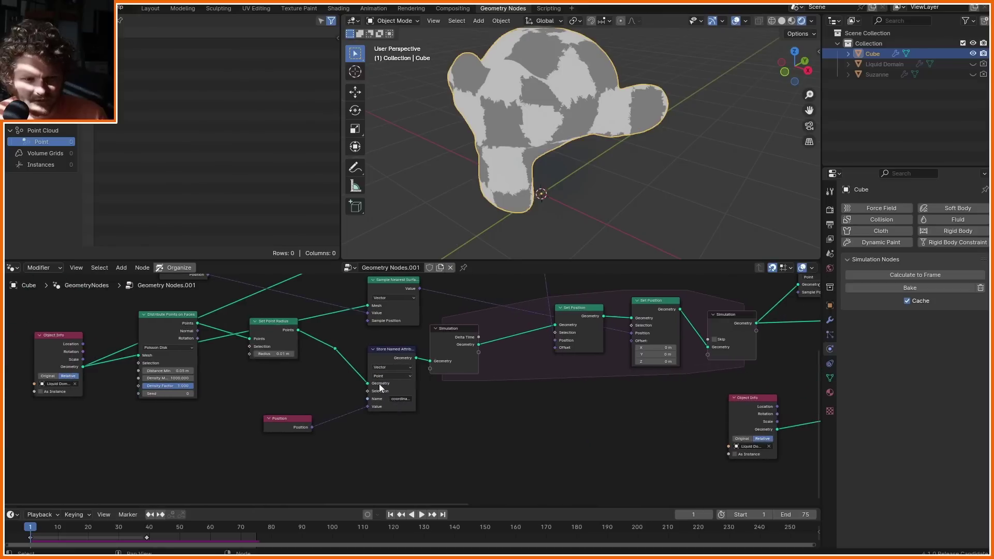
scroll(531, 73, "up", 4)
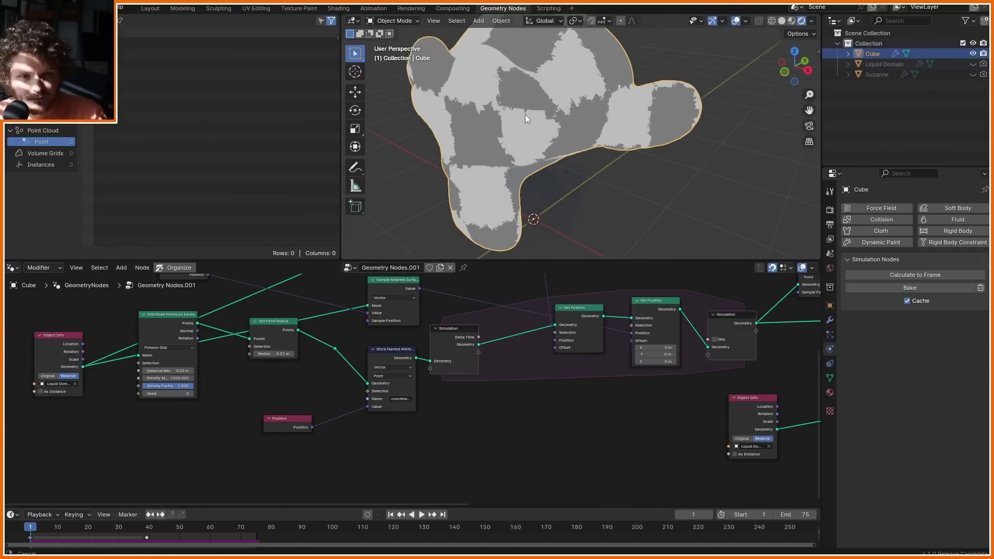
key("space")
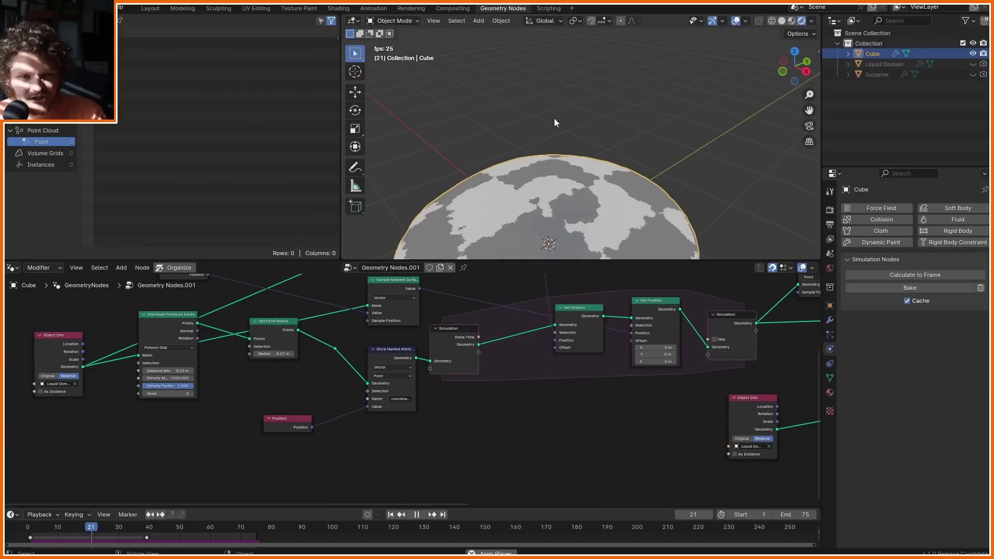
key("space")
key("shift+Left")
Outline a light checker patch on the head with annotation strokes and replay the animation to track that patch.
left_click_drag(547, 118, 586, 67)
mouse_move(628, 127)
left_mouse_down()
mouse_move(633, 139)
mouse_move(578, 148)
left_mouse_up()
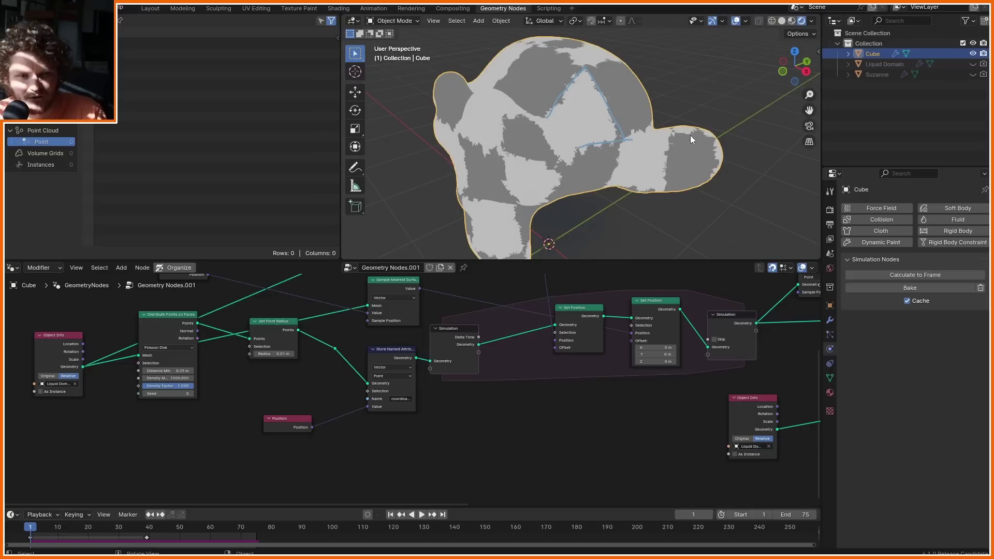
key("space")
key("space")
key("shift+Left")
key("space")
key("space")
key("shift+Left")
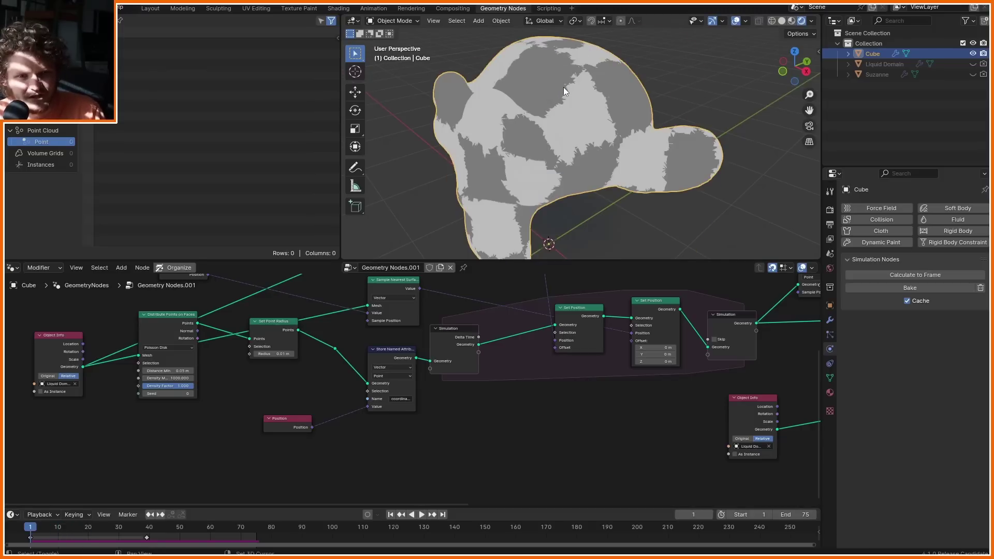
In the Shading workspace, add a Noise Texture, connect the coordinates Attribute's Color to its Vector input, and preview it.
left_click(339, 8)
key("shift+a")
type("noi")
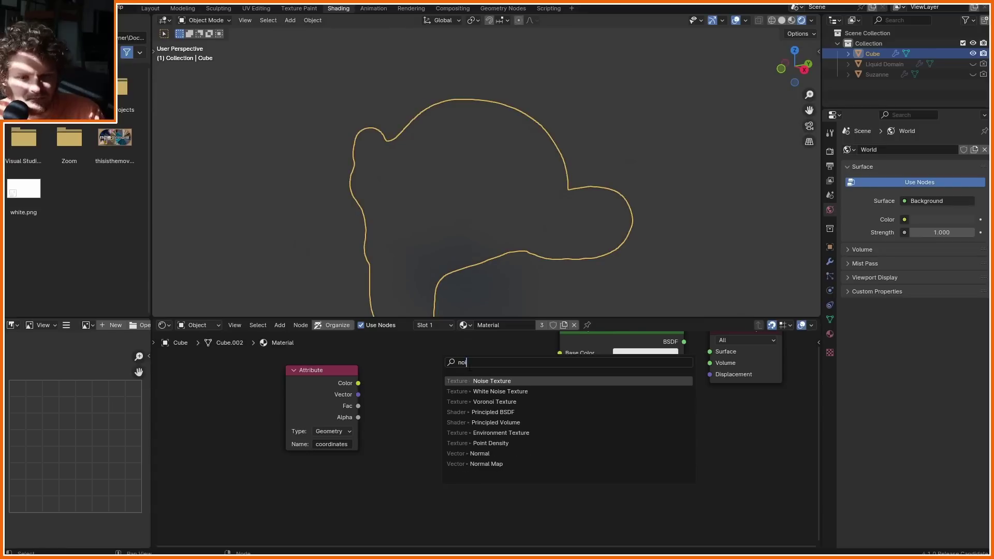
key("Return")
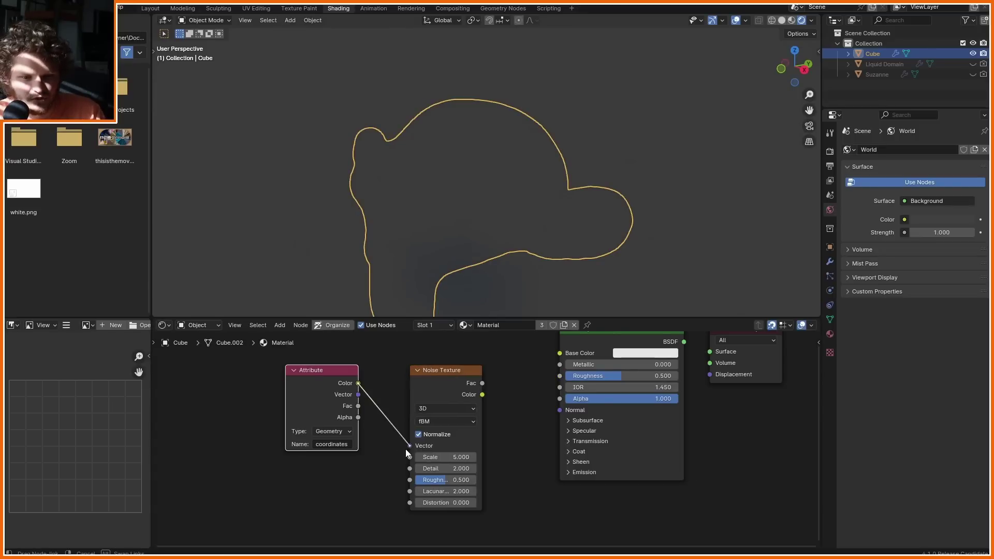
left_click_drag(323, 394, 270, 414)
left_click(446, 379, "ctrl+shift")
Add a Color Ramp after the Noise Texture and set its black stop to position 0.380.
left_click_drag(445, 380, 405, 390)
key("shift+a")
type("colo")
left_click(564, 383)
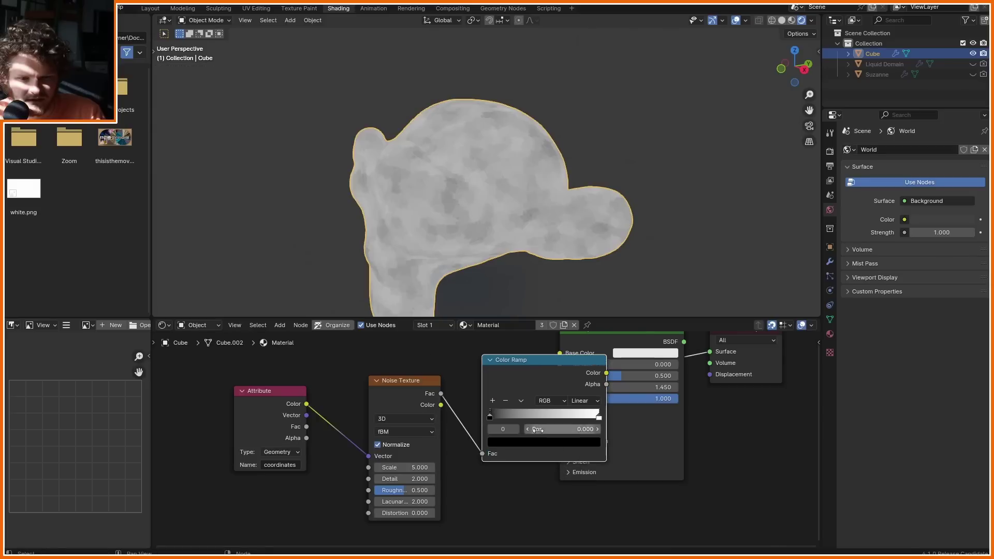
left_click(499, 365)
Set the Noise Texture's Scale to 2.000.
left_click(454, 452)
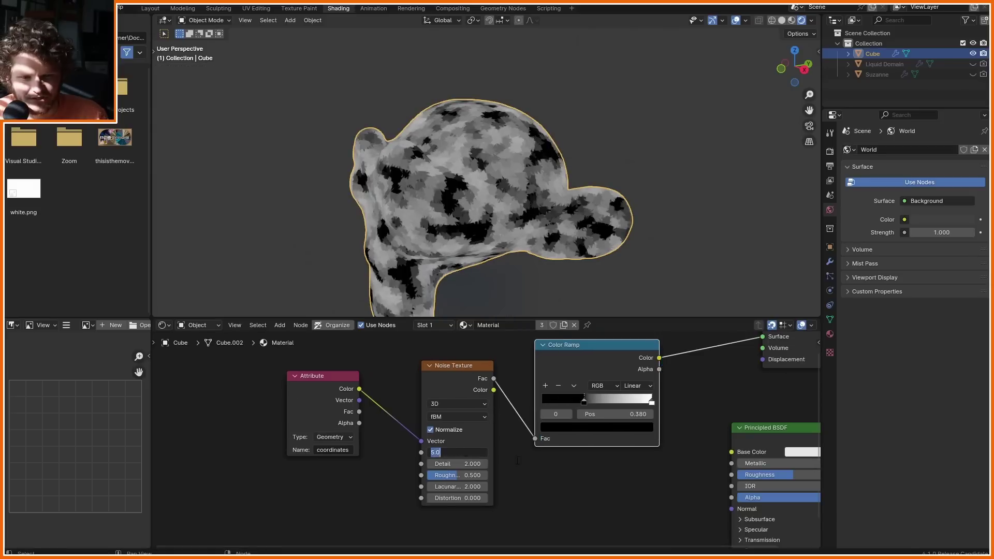
type("1")
key("Return")
middle_click_drag(462, 151, 487, 165)
left_click_drag(458, 452, 479, 453)
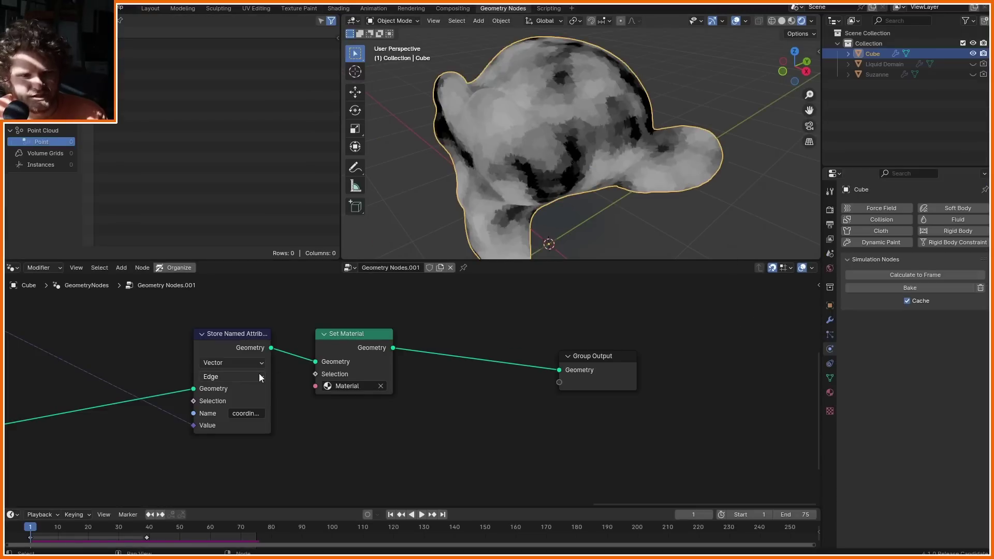
In the Geometry Nodes workspace, change the final Store Named Attribute node's domain to smooth the texture, and play the animation.
left_click(261, 378)
left_click(212, 404)
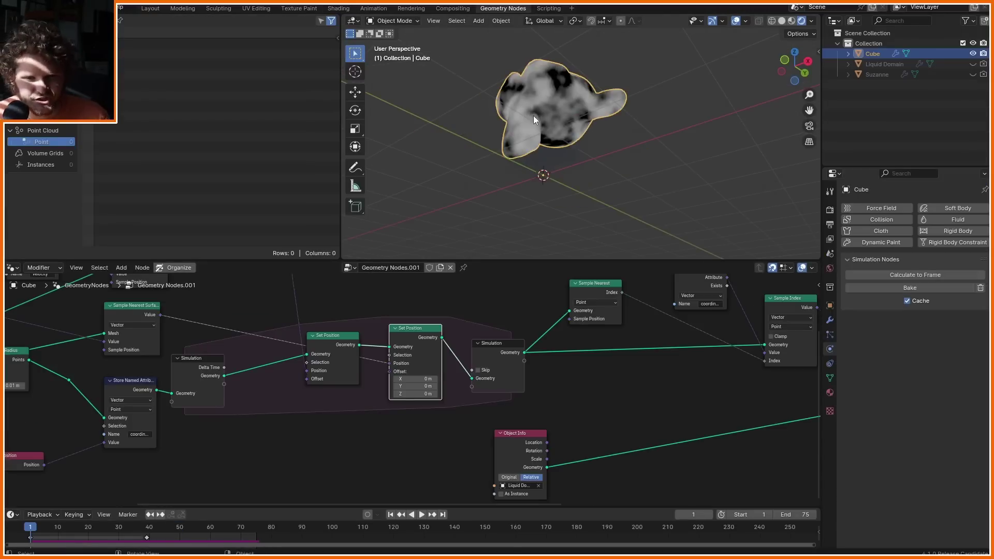
key("space")
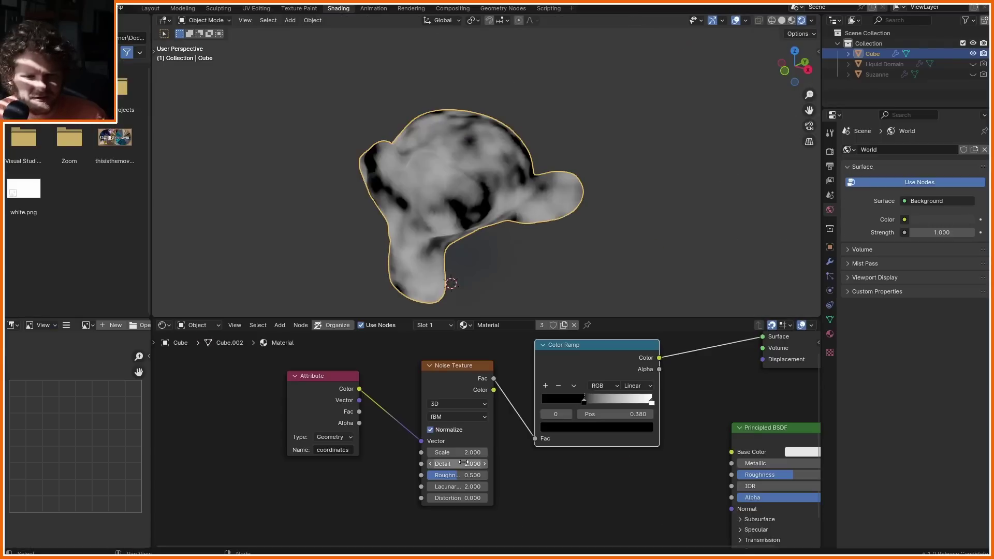
Set the Noise Texture's Detail to 4.700 and Roughness to 0.650, and insert a Bump node after the Color Ramp.
mouse_move(463, 463)
left_mouse_down()
mouse_move(490, 464)
mouse_move(476, 477)
left_mouse_up()
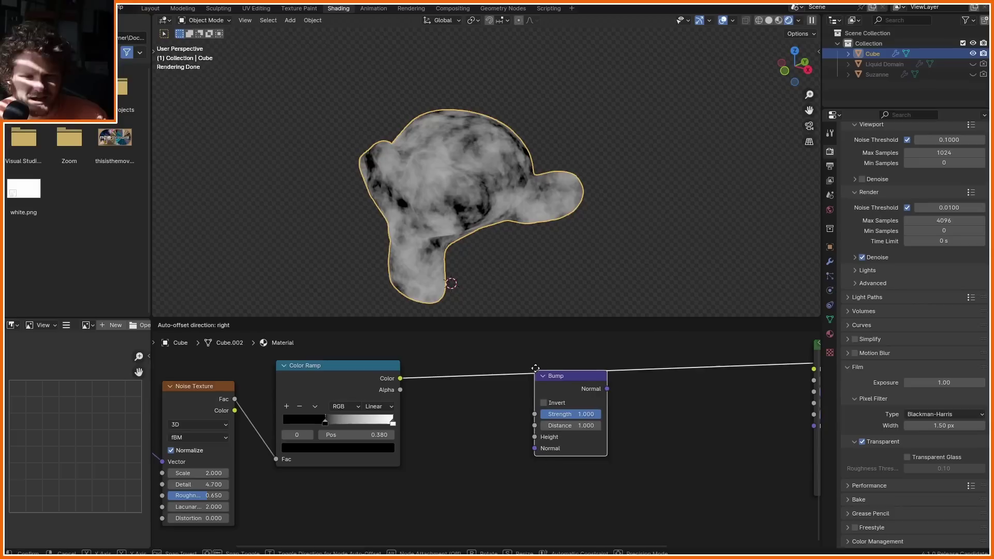
left_click_drag(535, 369, 525, 390)
key("space")
Connect the Bump node's Normal to the Principled BSDF's Normal, preview the shader, and pick a near-black Base Color.
middle_click_drag(608, 413, 308, 421)
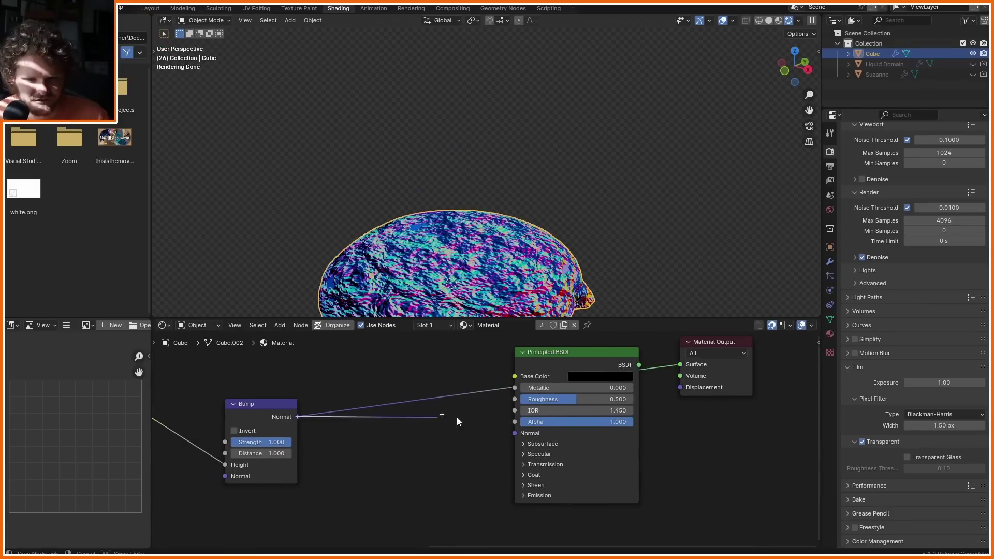
left_click_drag(522, 431, 522, 432)
left_click(586, 357, "ctrl+shift")
left_click(596, 377)
left_click_drag(670, 288, 672, 283)
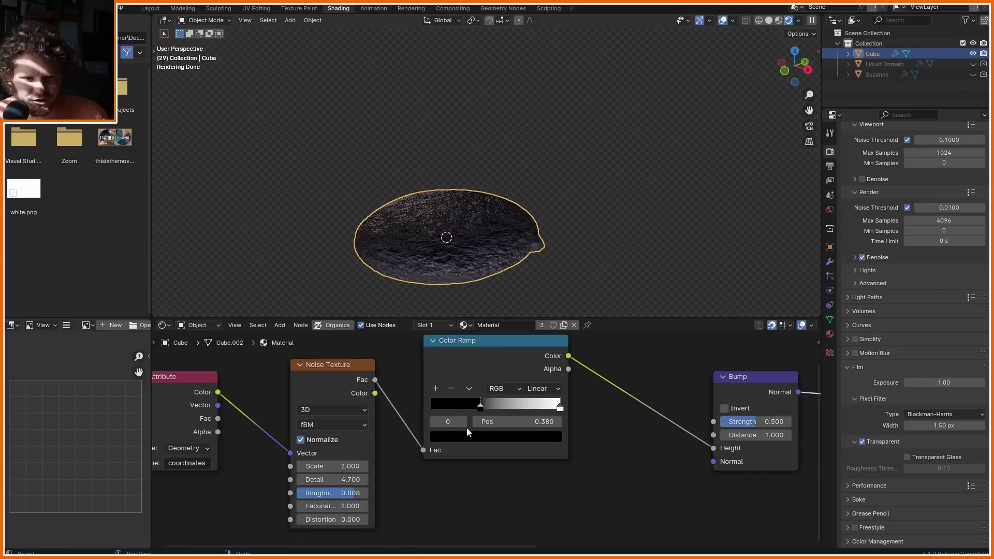
Connect the Color Ramp's Color to the Principled BSDF's Emission Strength and set the emission color to red.
scroll(483, 440, "down", 5)
left_click_drag(588, 497, 424, 444)
key("g")
left_click(438, 396)
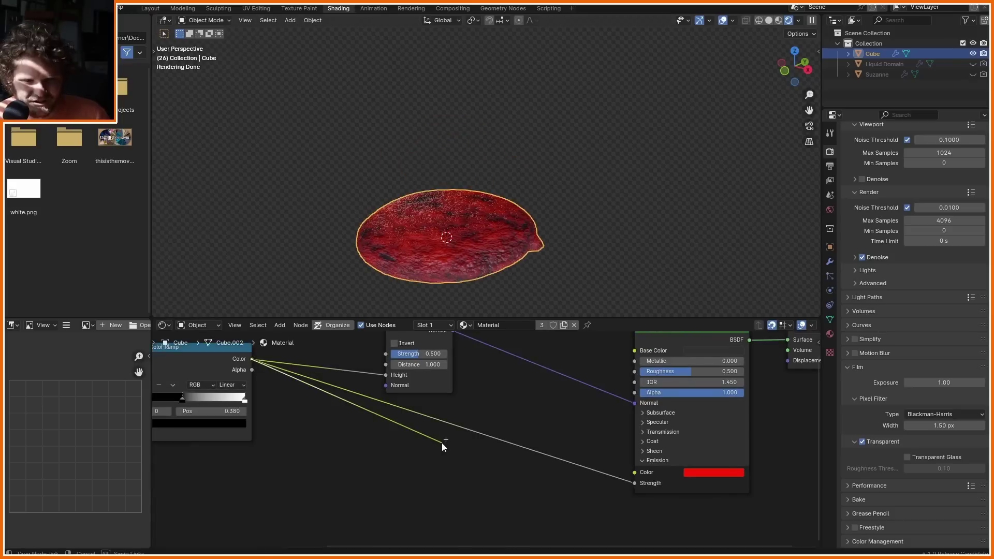
Drive the Emission Color with a red-to-orange Mix node controlled by the Color Ramp, and multiply the Emission Strength by 4.000.
left_click(446, 430)
left_click(487, 503)
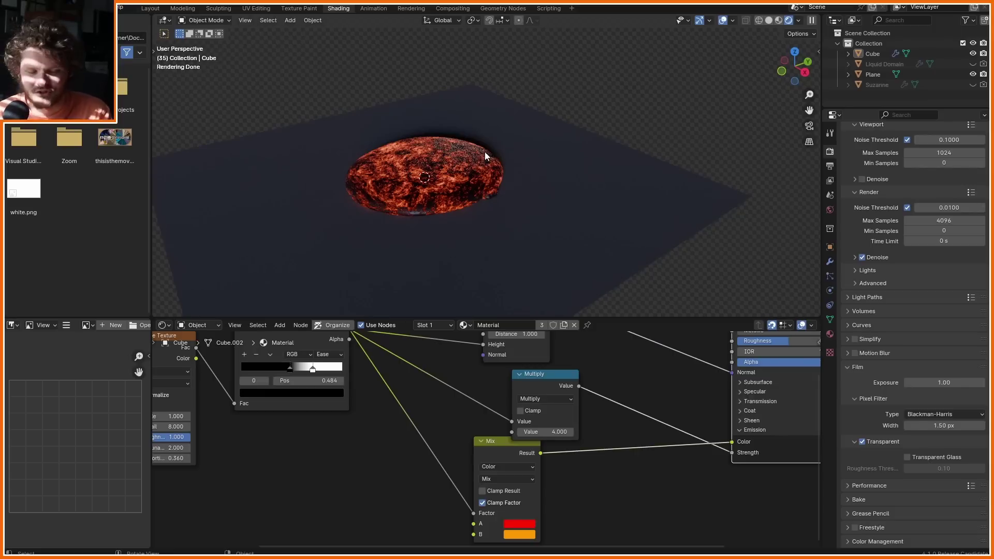
scroll(308, 466, "down", 7)
middle_click_drag(309, 466, 688, 429)
scroll(520, 369, "up", 2)
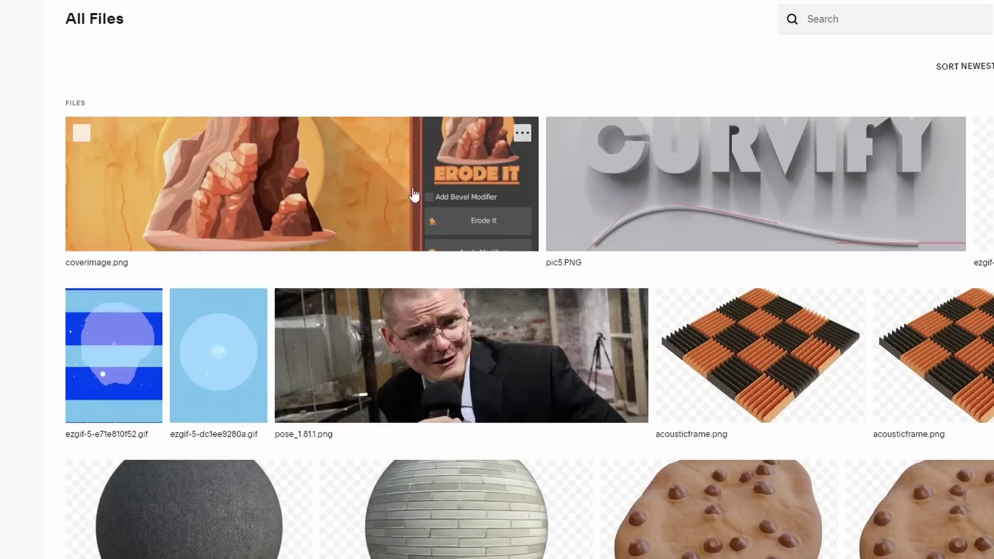
scroll(518, 296, "down", 10)
scroll(523, 327, "down", 5)
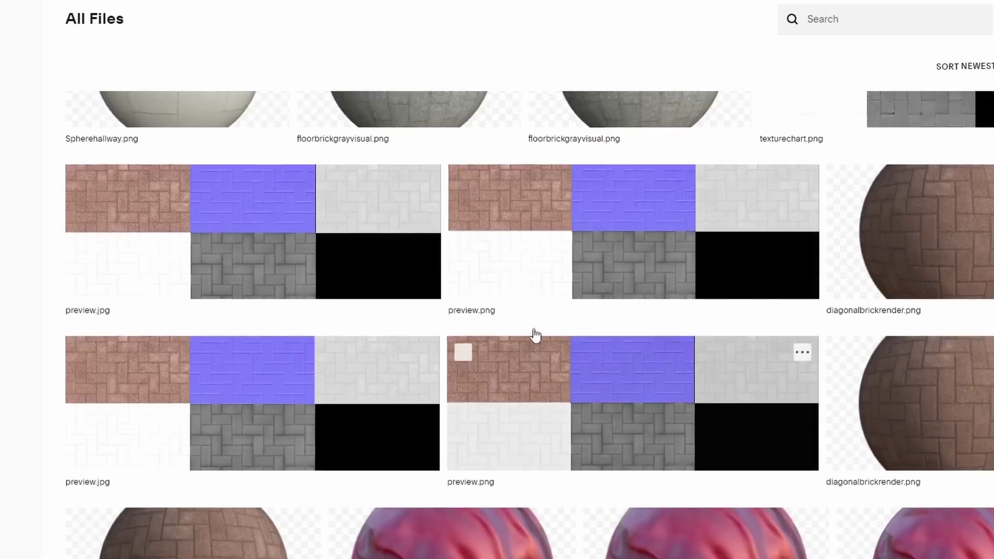